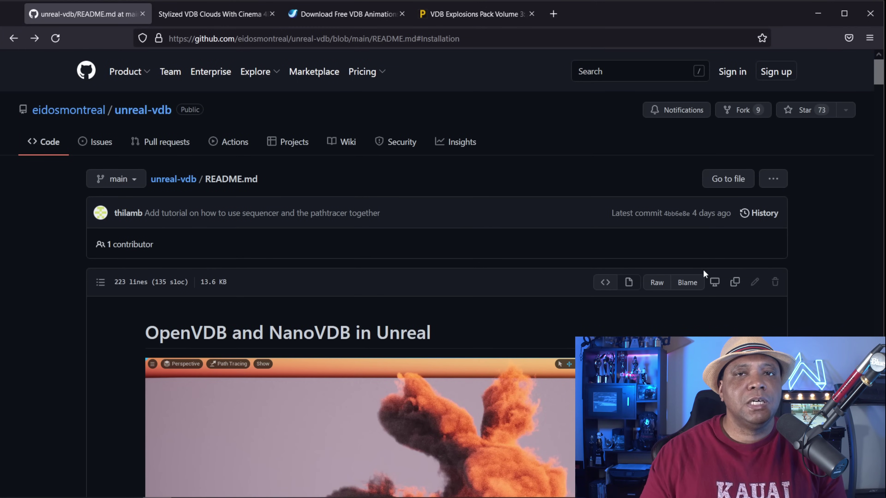
Read the introduction and features sections of the unreal-vdb README on GitHub
{"action": "scroll", "coordinate": [663, 298], "scroll_direction": "down", "scroll_amount": 3}
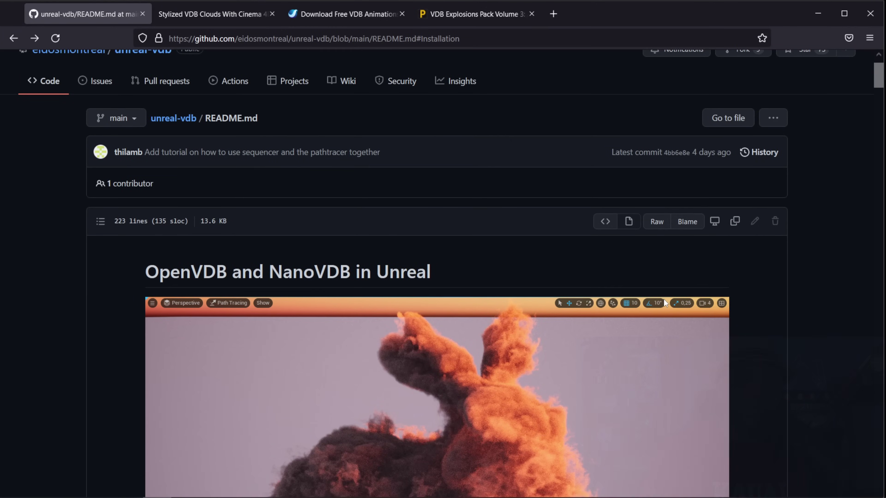
{"action": "scroll", "coordinate": [665, 304], "scroll_direction": "down", "scroll_amount": 3}
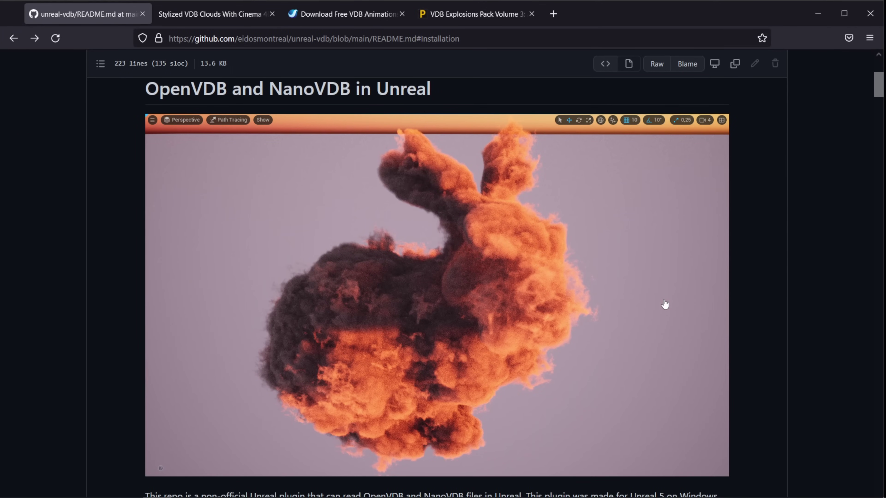
{"action": "scroll", "coordinate": [664, 304], "scroll_direction": "down", "scroll_amount": 3}
{"action": "scroll", "coordinate": [664, 303], "scroll_direction": "down", "scroll_amount": 3}
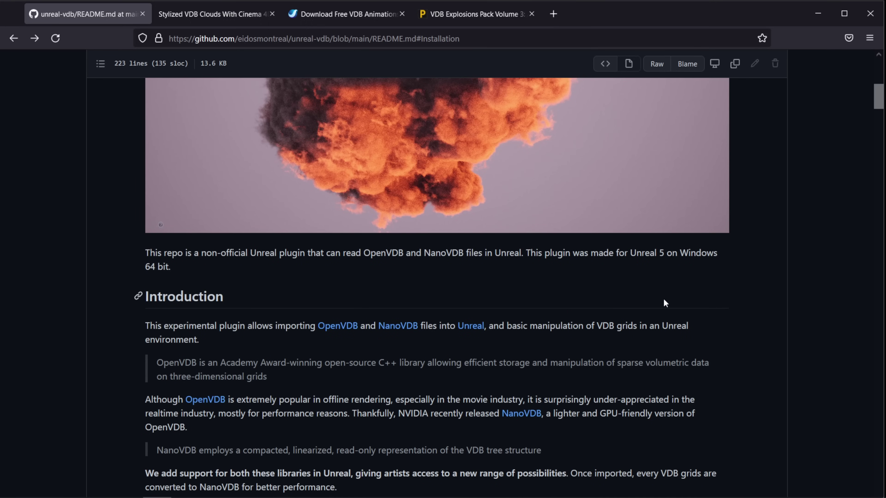
{"action": "scroll", "coordinate": [663, 300], "scroll_direction": "down", "scroll_amount": 5}
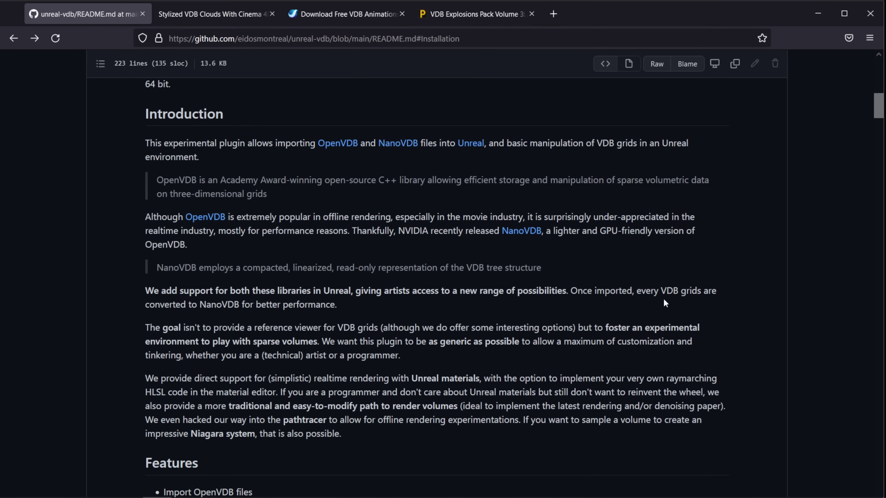
{"action": "scroll", "coordinate": [664, 303], "scroll_direction": "down", "scroll_amount": 5}
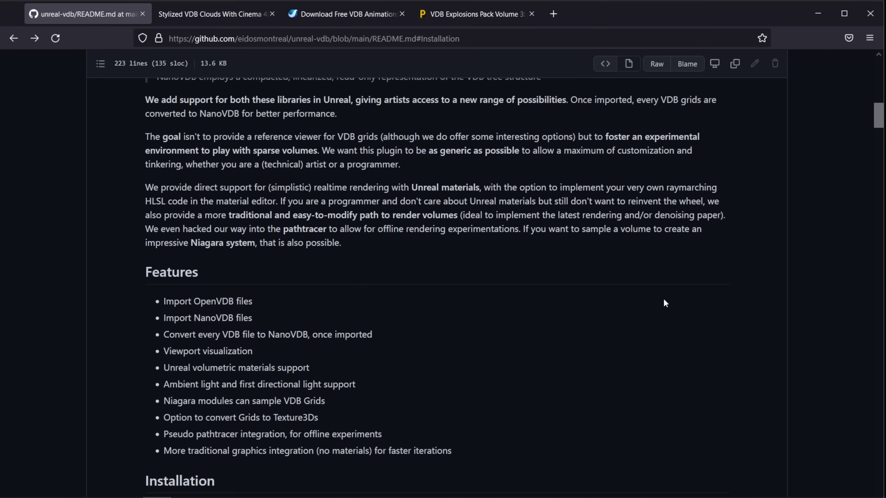
Open the Precompiled_UE5.0_0.3.1 release from the repository's releases and download SparseVolumetrics_UE5_0.3.1.zip
{"action": "scroll", "coordinate": [664, 303], "scroll_direction": "down", "scroll_amount": 7}
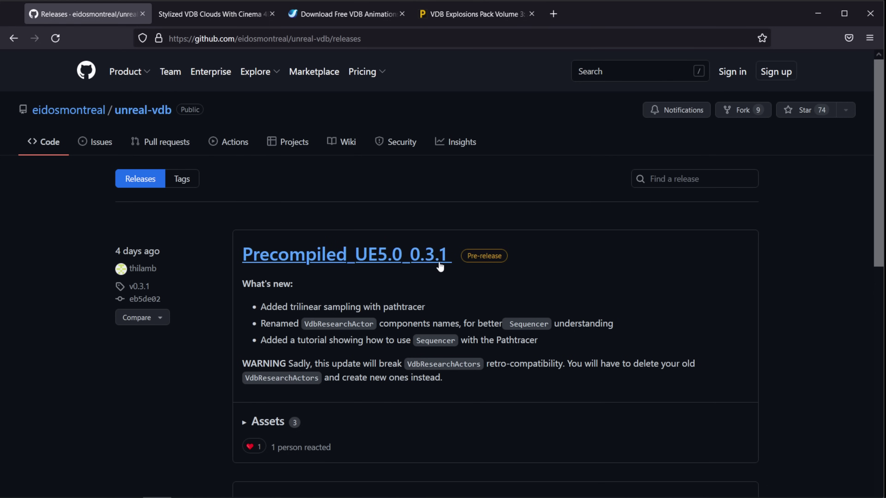
{"action": "left_click", "coordinate": [429, 266]}
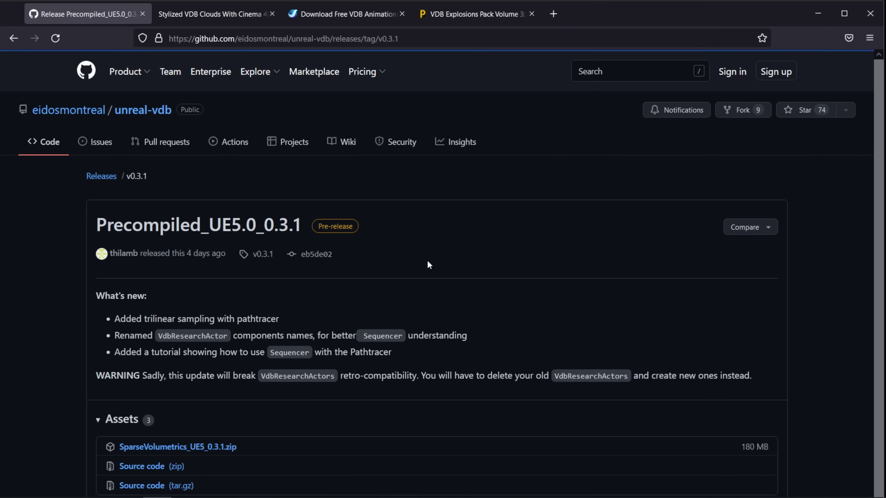
{"action": "scroll", "coordinate": [353, 307], "scroll_direction": "down", "scroll_amount": 1}
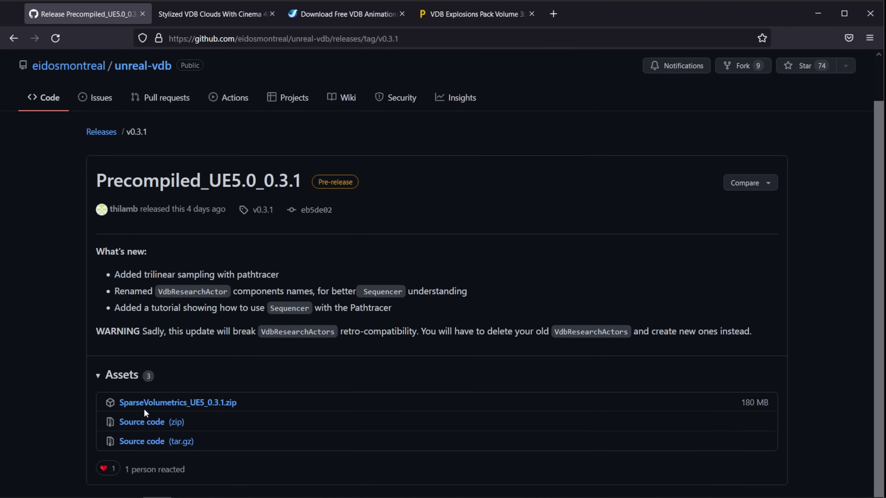
{"action": "left_click", "coordinate": [201, 404]}
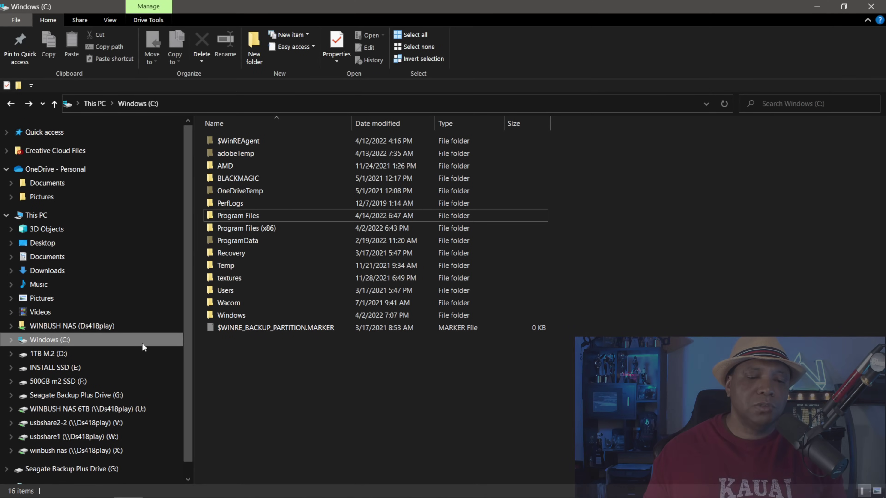
Navigate in File Explorer from the C: drive to Program Files > Epic Games > UE_5.0 > Engine > Plugins
{"action": "double_click", "coordinate": [269, 216]}
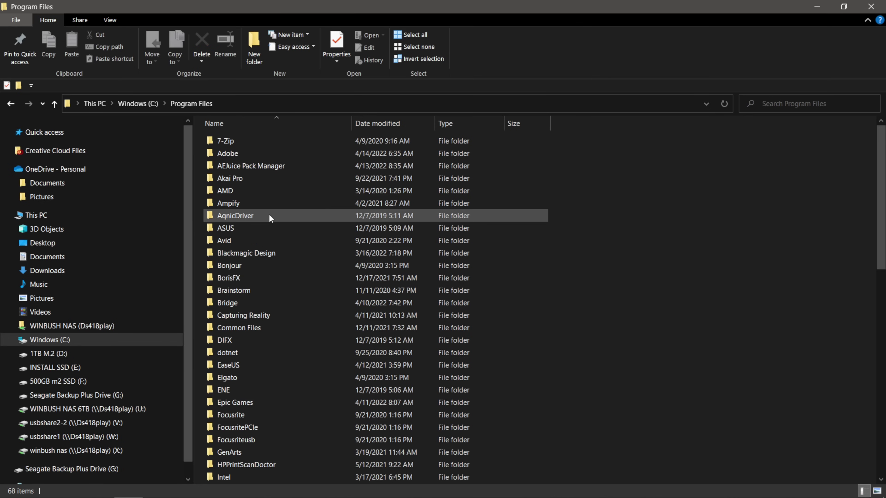
{"action": "scroll", "coordinate": [297, 341], "scroll_direction": "down", "scroll_amount": 1}
{"action": "scroll", "coordinate": [298, 340], "scroll_direction": "down", "scroll_amount": 1}
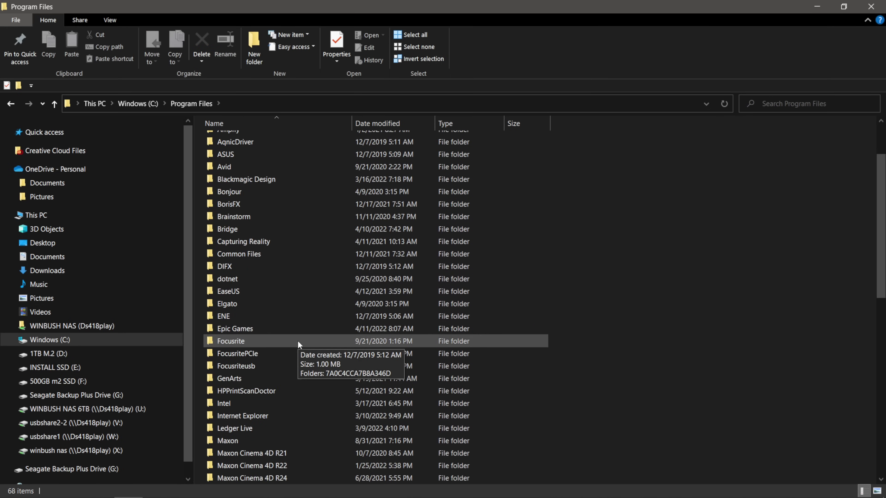
{"action": "double_click", "coordinate": [238, 329]}
{"action": "left_click", "coordinate": [232, 168]}
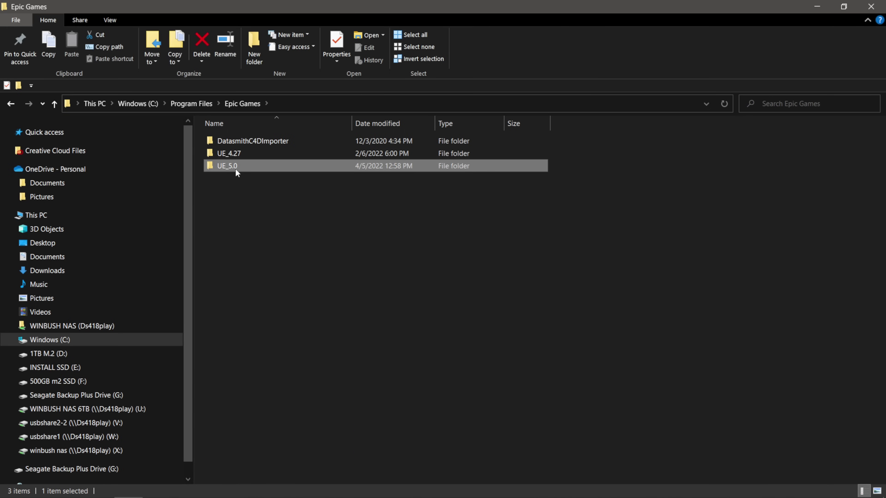
{"action": "double_click", "coordinate": [235, 170]}
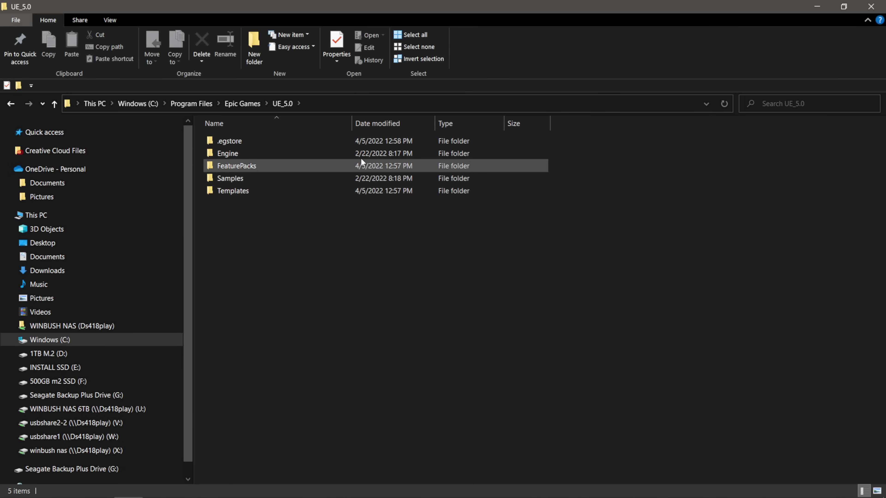
{"action": "double_click", "coordinate": [254, 154]}
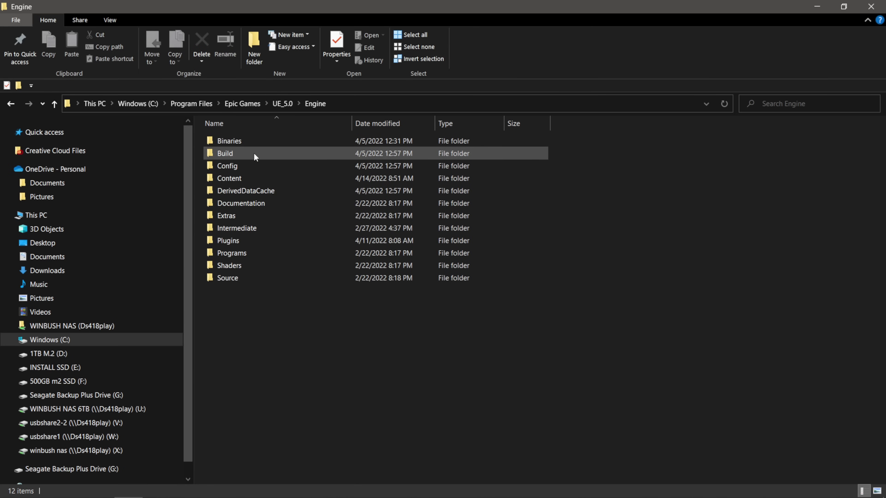
{"action": "double_click", "coordinate": [248, 241]}
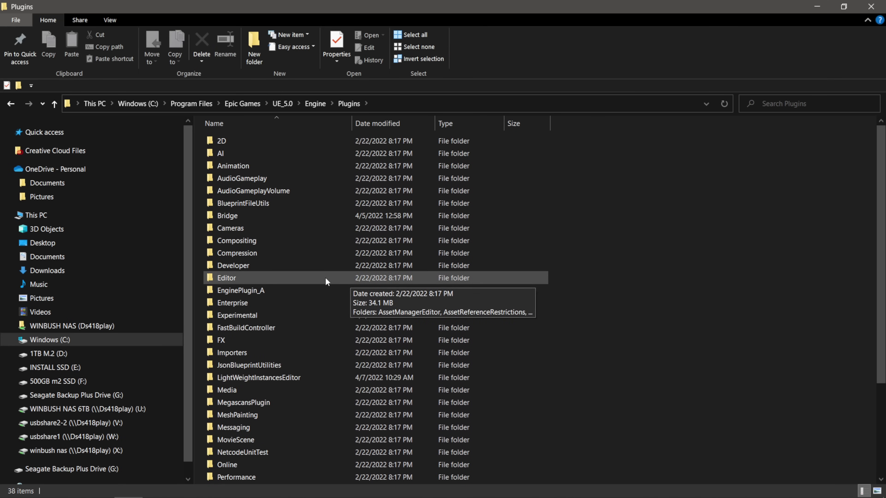
Locate the SparseVolumetrics folder inside the engine's Plugins folder, and close File Explorer
{"action": "scroll", "coordinate": [325, 277], "scroll_direction": "down", "scroll_amount": 3}
{"action": "scroll", "coordinate": [325, 279], "scroll_direction": "down", "scroll_amount": 1}
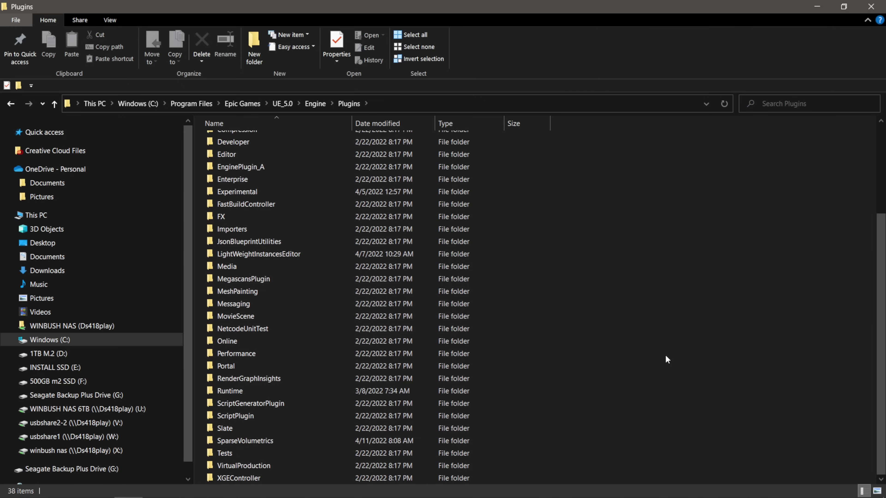
{"action": "left_click", "coordinate": [251, 441]}
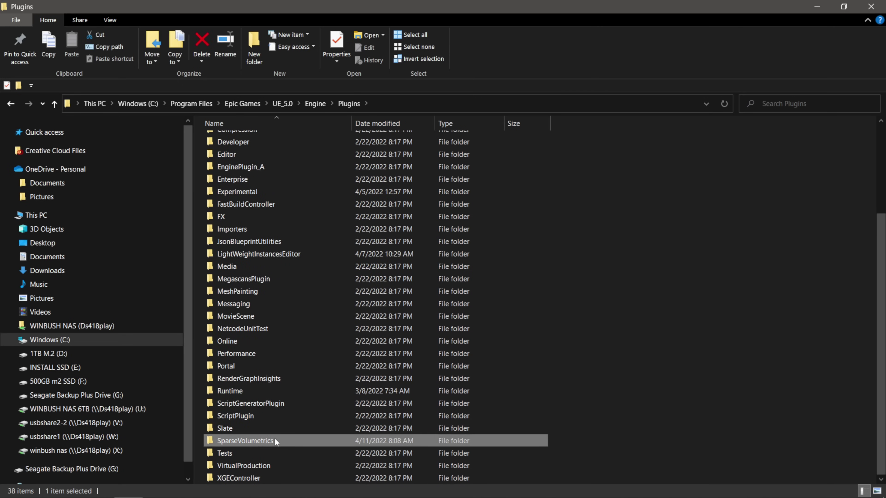
{"action": "mouse_move", "coordinate": [274, 437]}
{"action": "left_click", "coordinate": [871, 6]}
Start the Epic Games Launcher and launch Unreal Engine 5.0.0 from it
{"action": "key", "text": "super"}
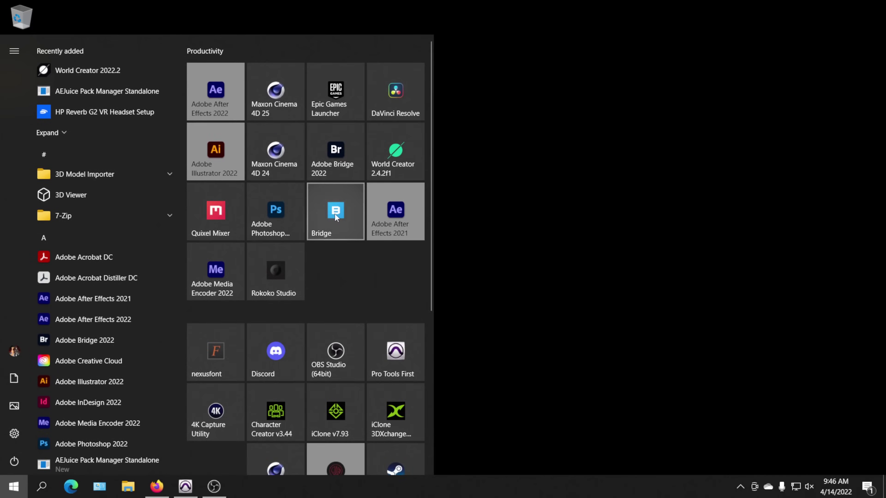
{"action": "left_click", "coordinate": [340, 96]}
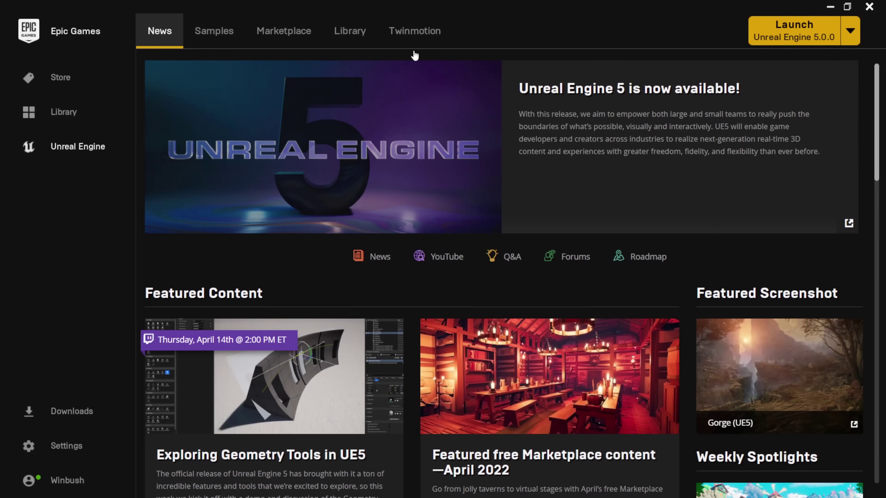
{"action": "left_click", "coordinate": [804, 42]}
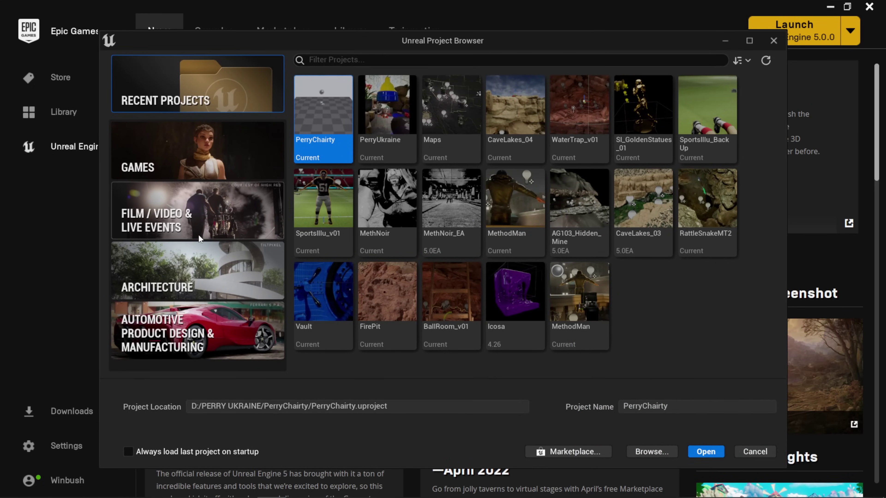
Create a Blank Film / Video & Live Events project named VBD_Tutorial with Raytracing enabled, and update its out-of-date project file
{"action": "left_click", "coordinate": [195, 227]}
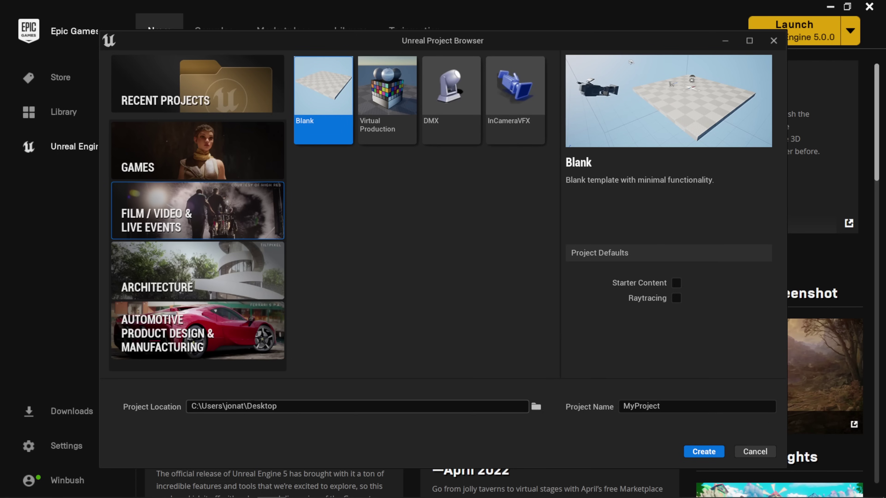
{"action": "double_click", "coordinate": [641, 406]}
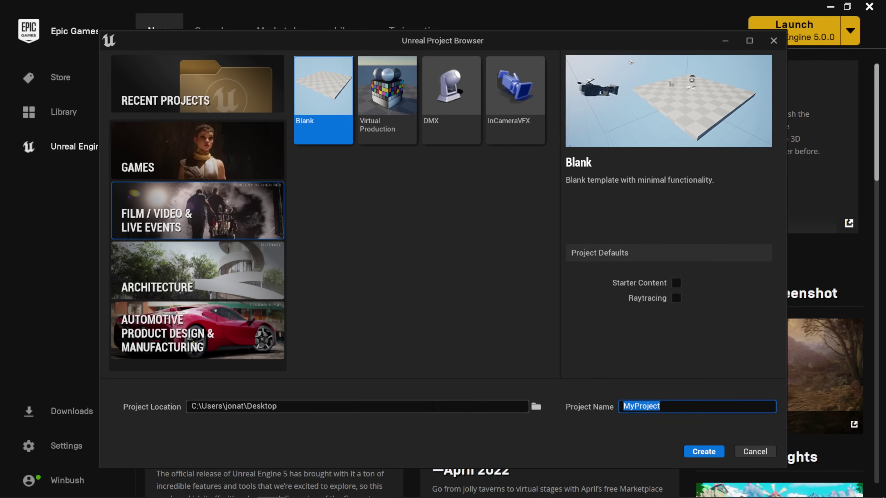
{"action": "type", "text": "VBD_Tutorial"}
{"action": "left_click", "coordinate": [676, 298]}
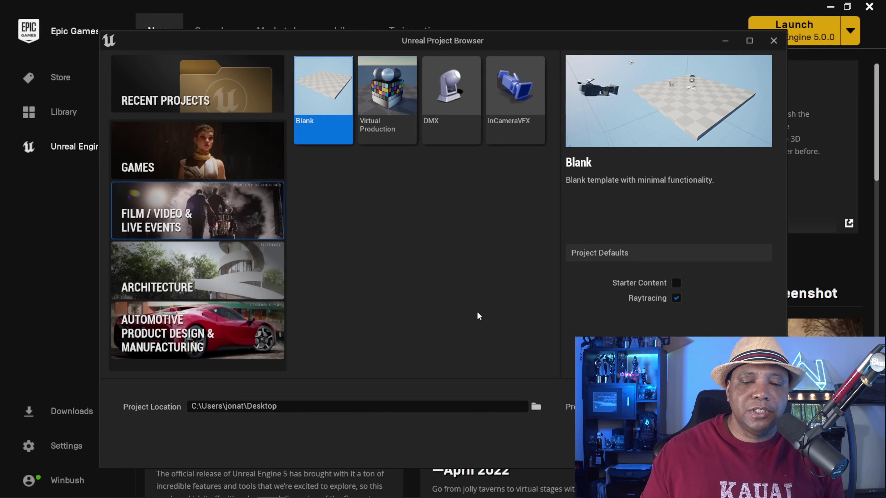
{"action": "left_click", "coordinate": [703, 452]}
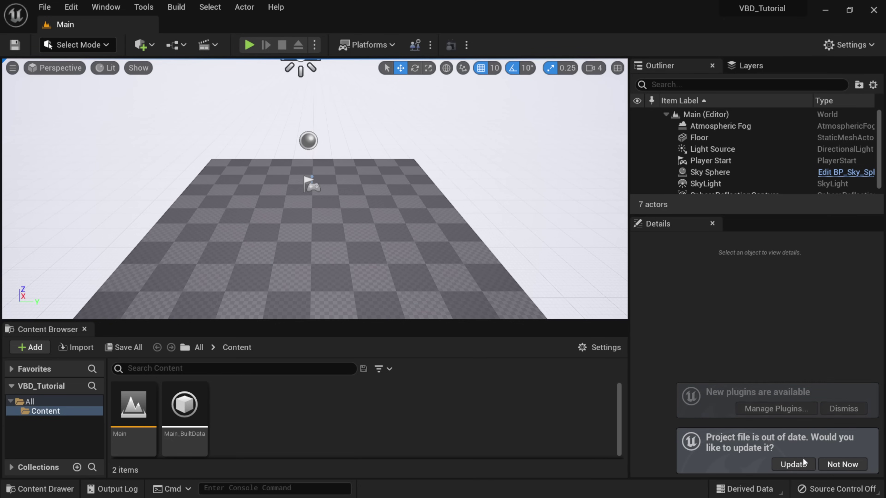
{"action": "left_click", "coordinate": [793, 464]}
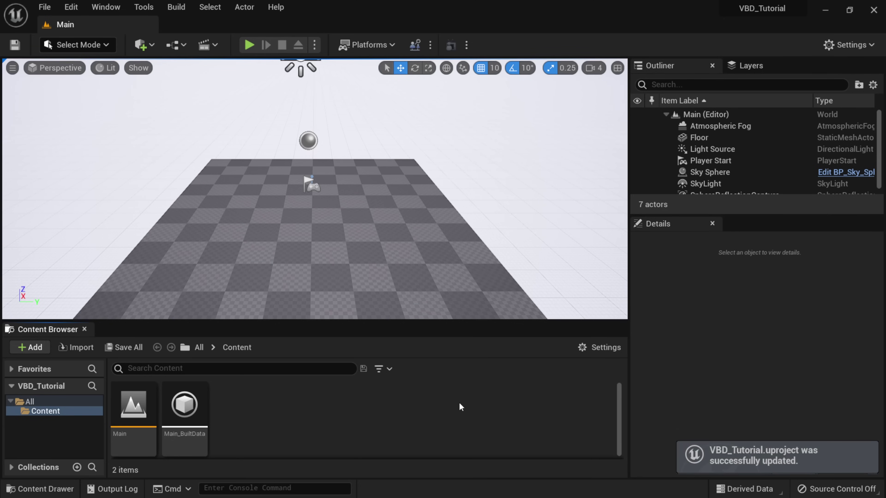
Search the project's plugins for "vdb" and enable the experimental Sparse Volumetrics, using OpenVDB and NanoVDB plugin
{"action": "left_click", "coordinate": [68, 8]}
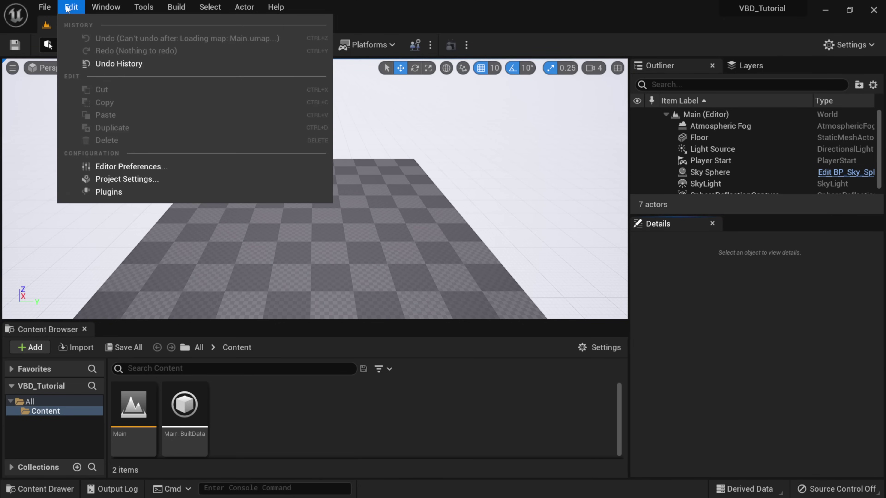
{"action": "left_click", "coordinate": [100, 192]}
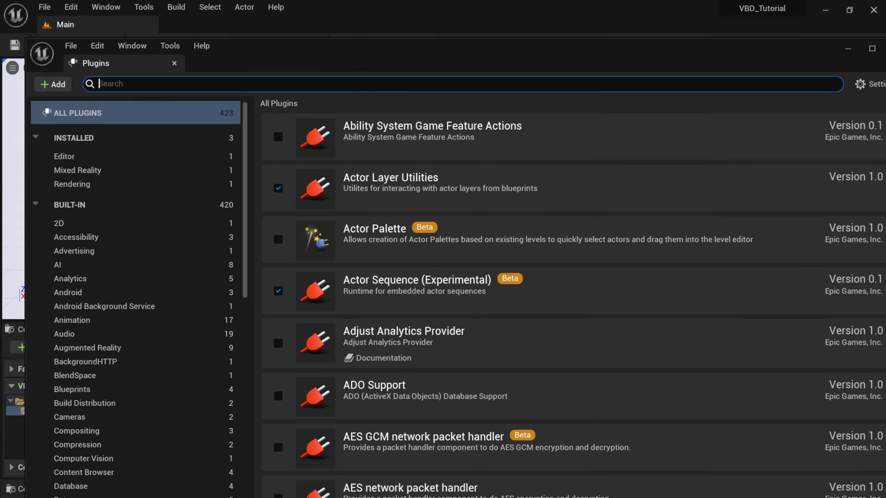
{"action": "type", "text": "vdb"}
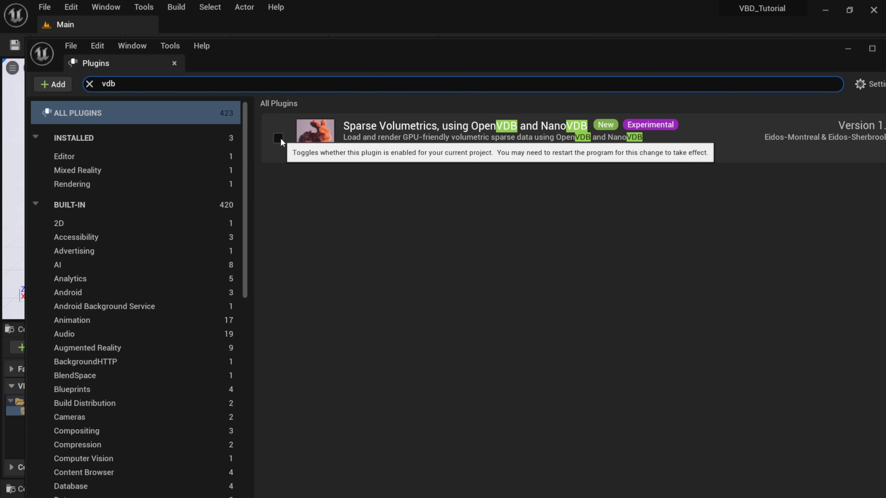
{"action": "left_click", "coordinate": [279, 139]}
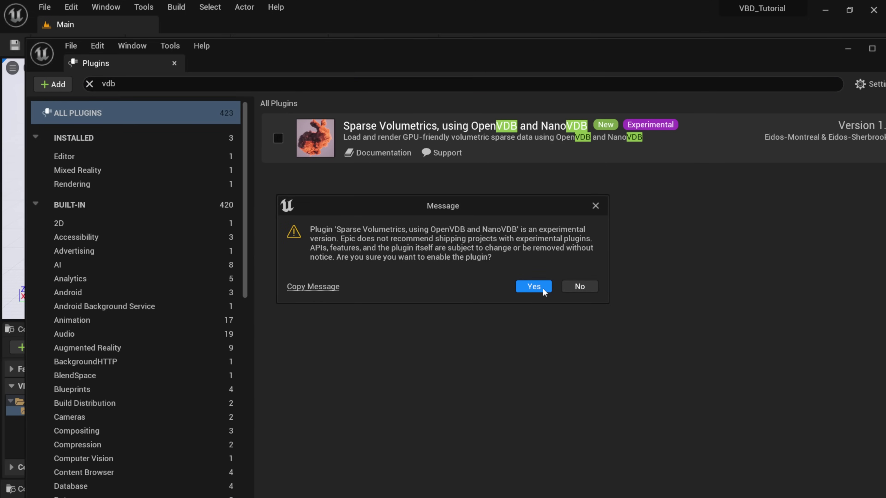
{"action": "left_click", "coordinate": [533, 287]}
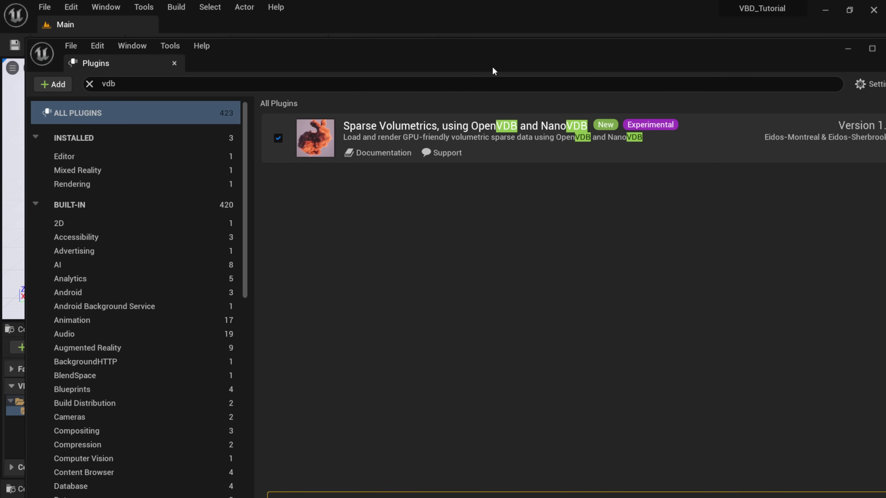
Maximize the Plugins window and restart Unreal Editor to apply the plugin change
{"action": "left_click_drag", "start_coordinate": [489, 48], "coordinate": [445, 21]}
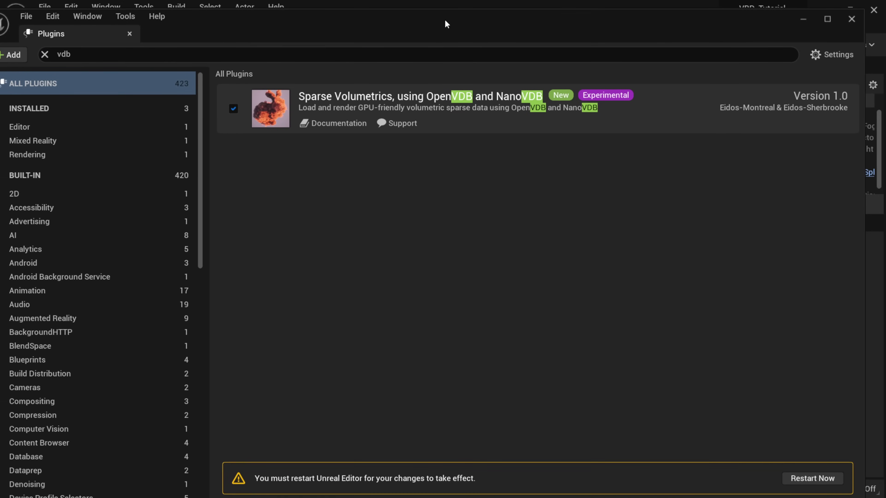
{"action": "double_click", "coordinate": [444, 19]}
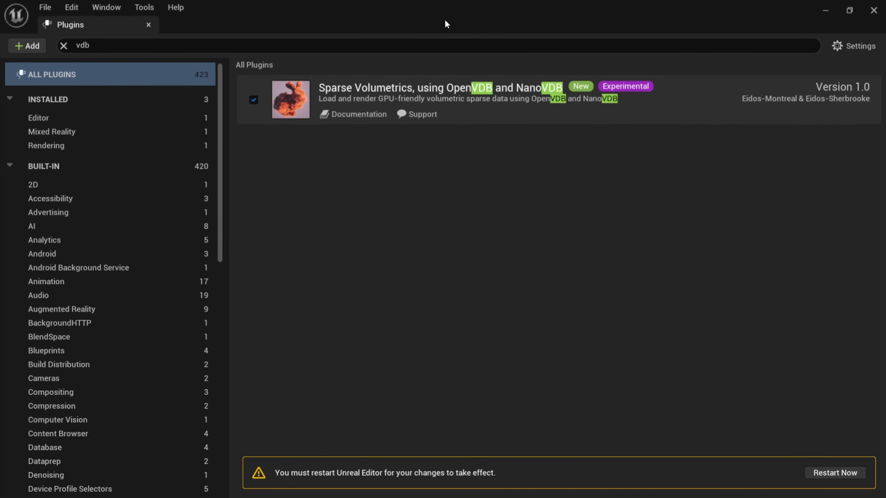
{"action": "left_click", "coordinate": [835, 472]}
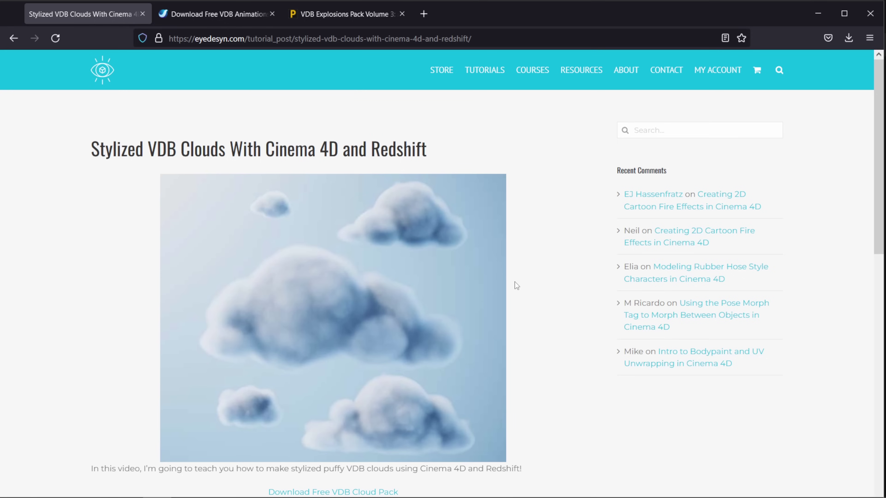
Switch to the browser and look through the Stylized VDB Clouds article offering the free VDB cloud pack
{"action": "scroll", "coordinate": [514, 281], "scroll_direction": "down", "scroll_amount": 10}
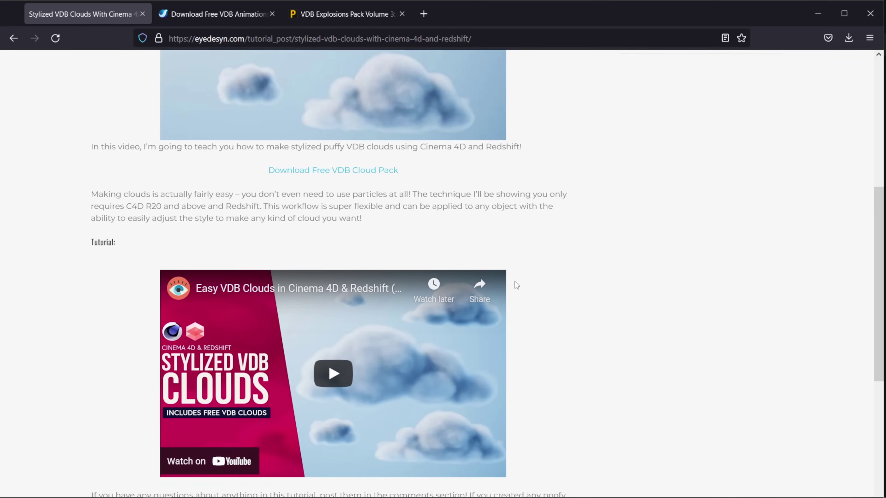
{"action": "scroll", "coordinate": [635, 283], "scroll_direction": "down", "scroll_amount": 4}
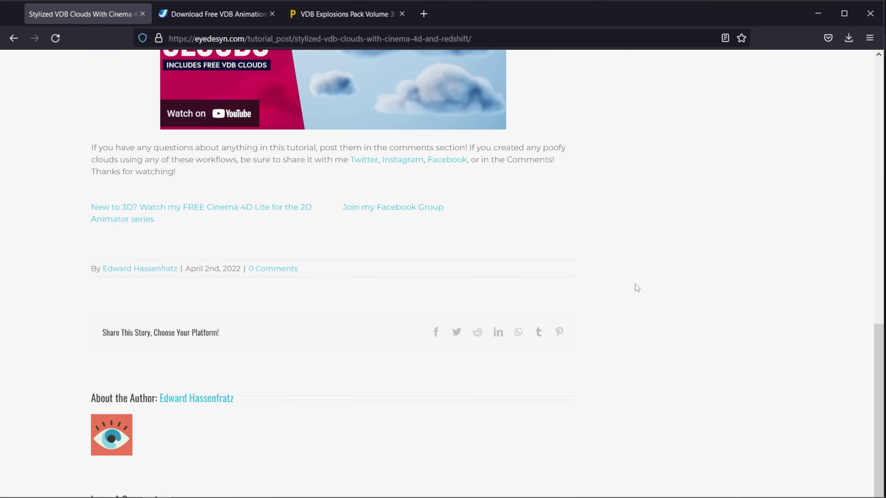
Return to the Download Free VDB Cloud Pack link in the Stylized VDB Clouds article
{"action": "scroll", "coordinate": [636, 284], "scroll_direction": "up", "scroll_amount": 4}
{"action": "scroll", "coordinate": [635, 284], "scroll_direction": "up", "scroll_amount": 3}
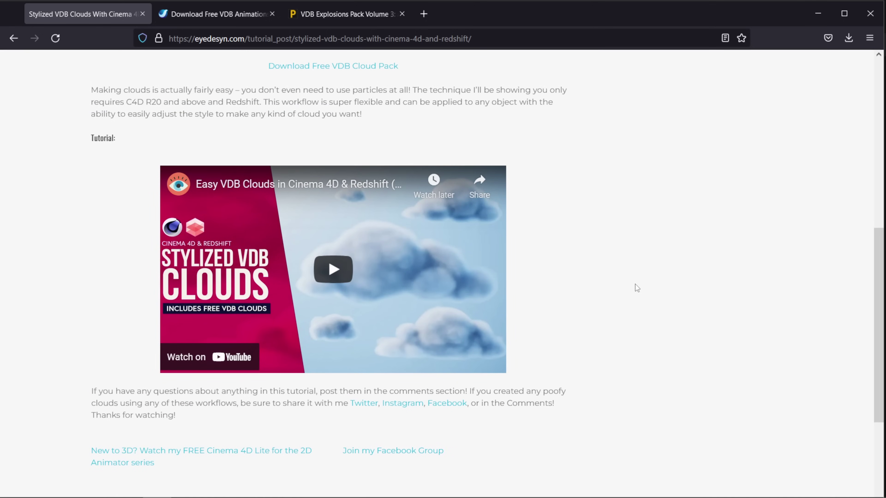
{"action": "scroll", "coordinate": [635, 283], "scroll_direction": "up", "scroll_amount": 6}
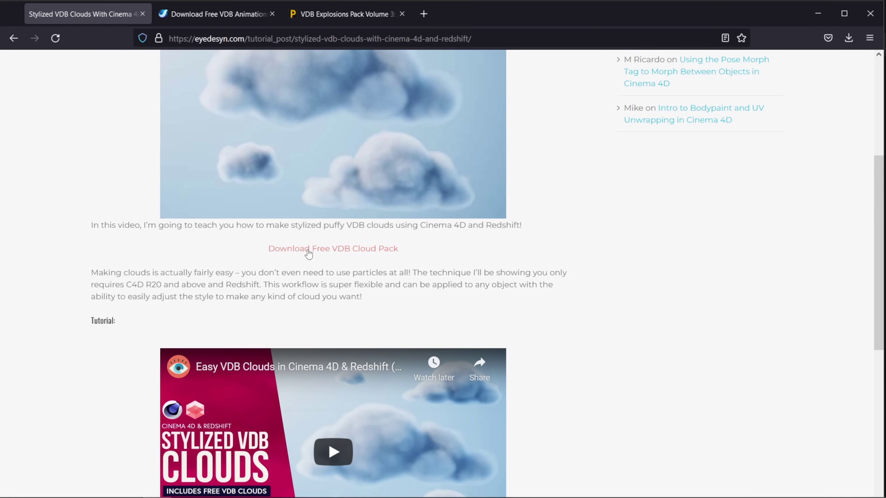
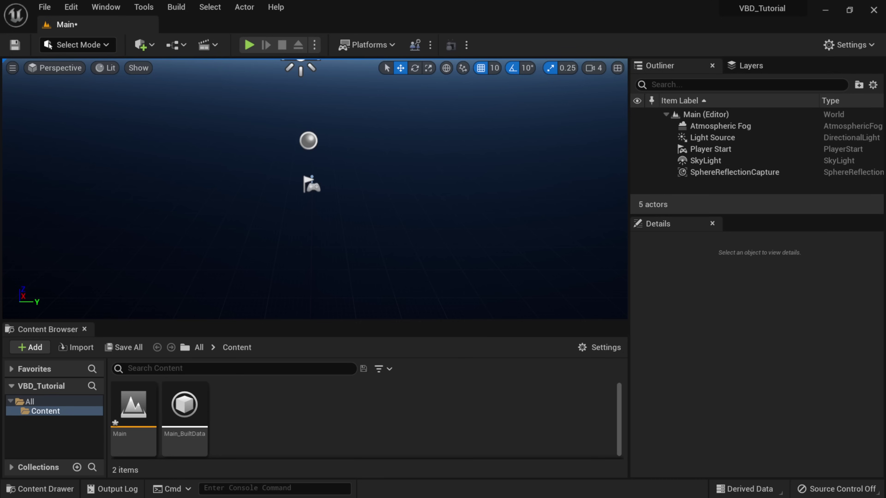
Switch to the VBD_Tutorial level, delete the Player Start and SphereReflectionCapture actors, and enlarge the Content Browser
{"action": "left_click", "coordinate": [311, 185]}
{"action": "key", "text": "Delete"}
{"action": "left_click", "coordinate": [729, 161]}
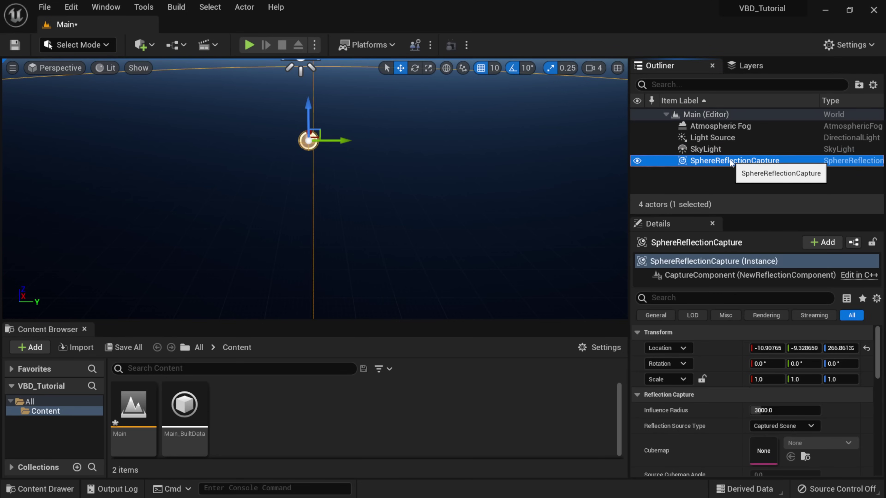
{"action": "key", "text": "Delete"}
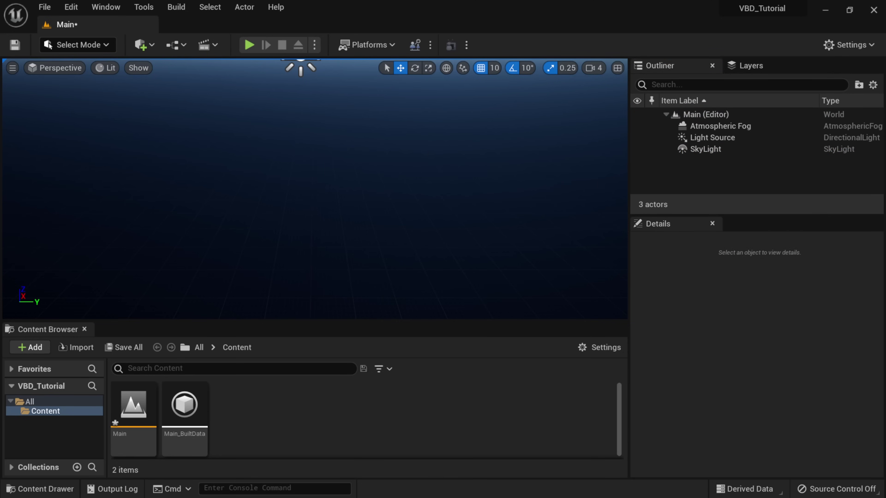
{"action": "right_click_drag", "start_coordinate": [359, 197], "coordinate": [359, 196]}
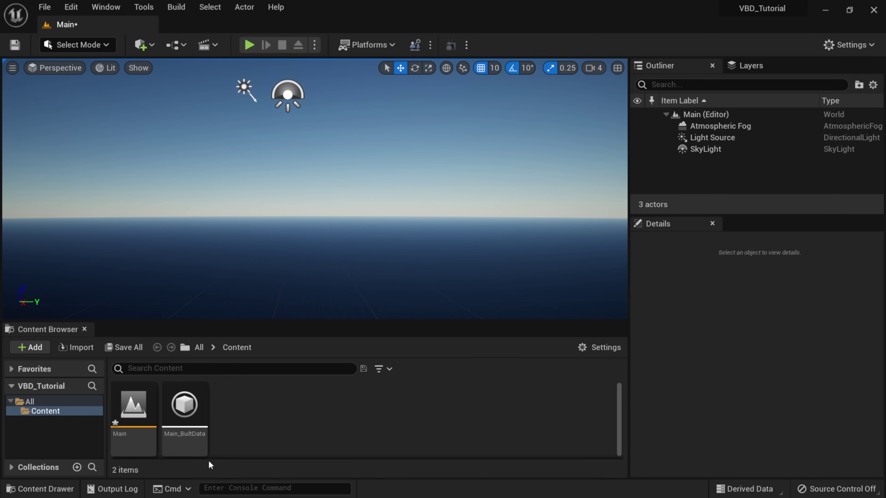
{"action": "left_click_drag", "start_coordinate": [310, 324], "coordinate": [310, 295]}
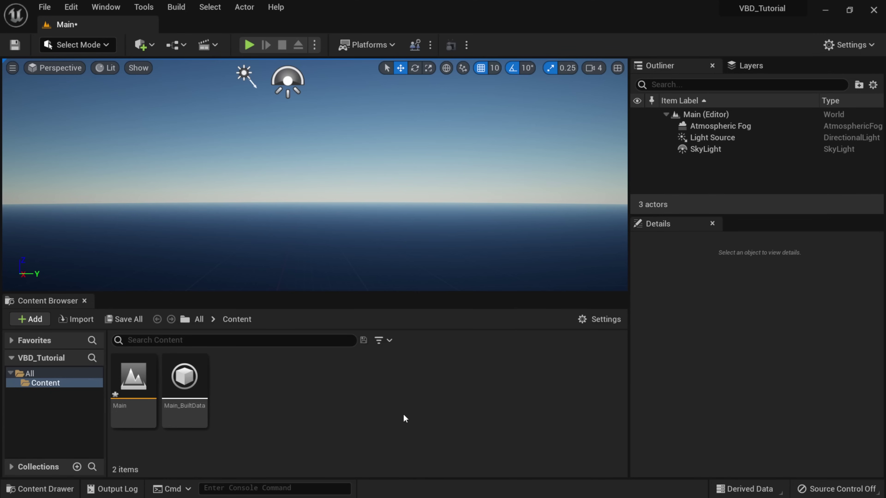
Switch to File Explorer and look through the cloud previews in the Eyedesyn_VDB_Clouds folder under TUTORIAL VDB
{"action": "key", "text": "super"}
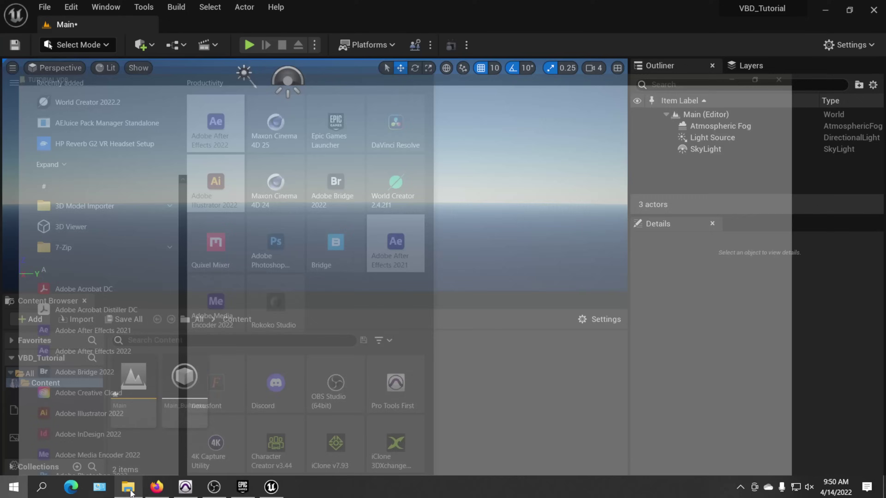
{"action": "left_click", "coordinate": [129, 488]}
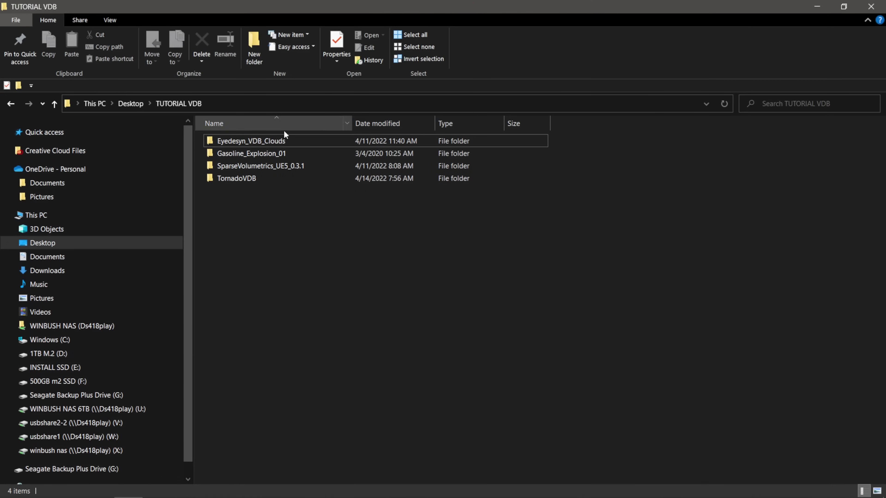
{"action": "double_click", "coordinate": [253, 142]}
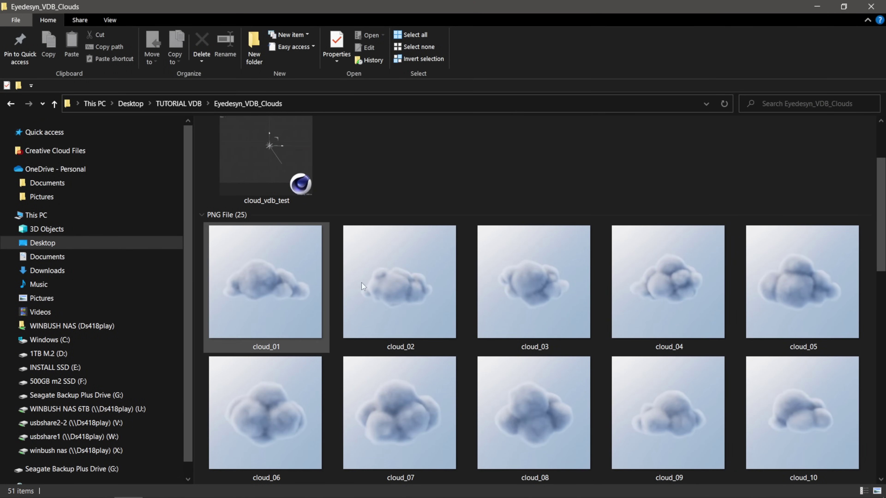
{"action": "scroll", "coordinate": [452, 295], "scroll_direction": "down", "scroll_amount": 3}
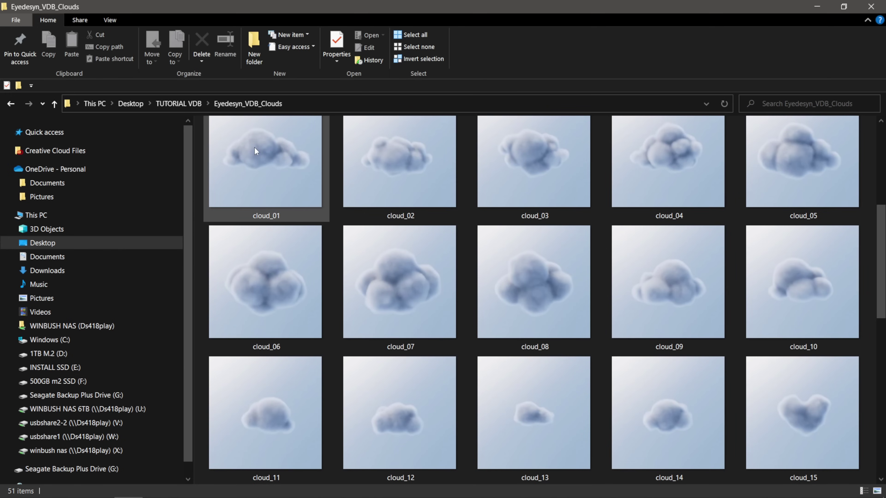
{"action": "left_click_drag", "start_coordinate": [883, 277], "coordinate": [875, 403]}
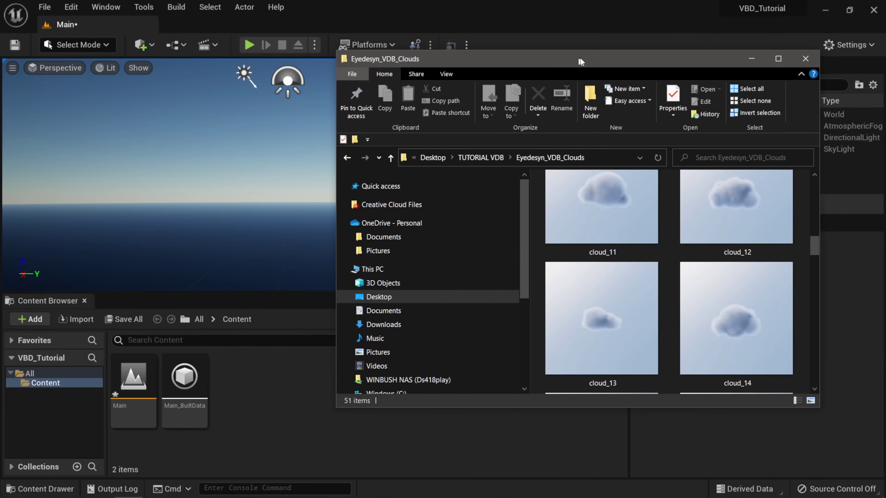
Bring cloud_01.vdb from the Eyedesyn_VDB_Clouds folder into the project's Content folder for import
{"action": "left_click_drag", "start_coordinate": [579, 62], "coordinate": [597, 62]}
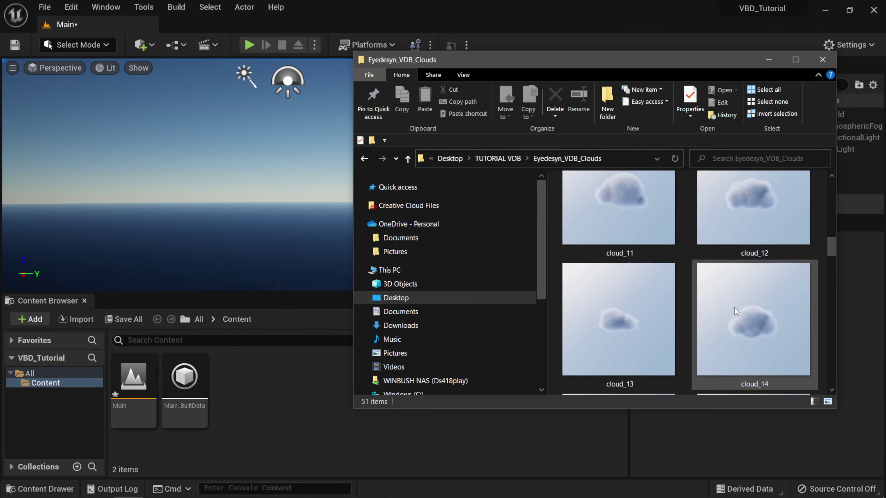
{"action": "scroll", "coordinate": [734, 308], "scroll_direction": "down", "scroll_amount": 10}
{"action": "scroll", "coordinate": [731, 309], "scroll_direction": "up", "scroll_amount": 3}
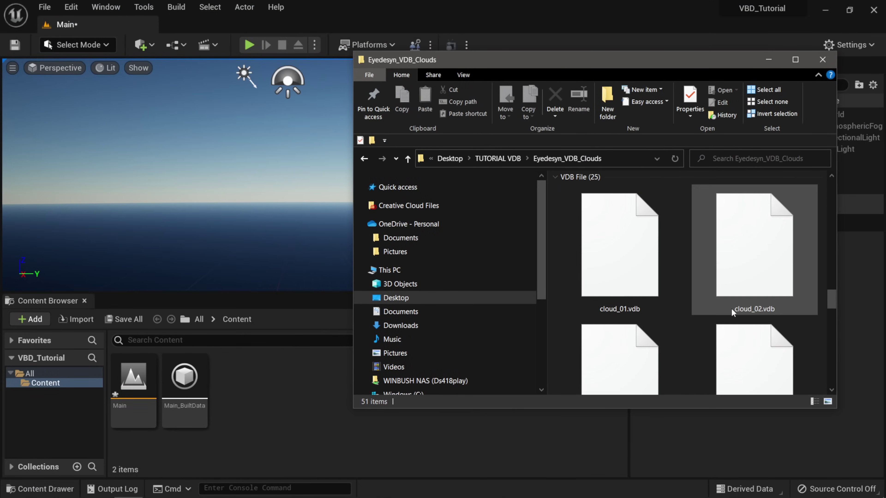
{"action": "left_click", "coordinate": [624, 237]}
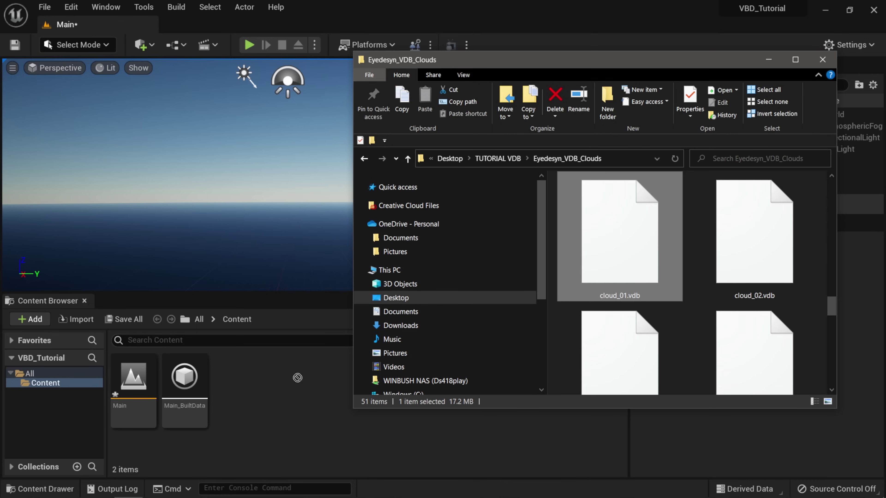
{"action": "left_click_drag", "start_coordinate": [265, 408], "coordinate": [265, 408]}
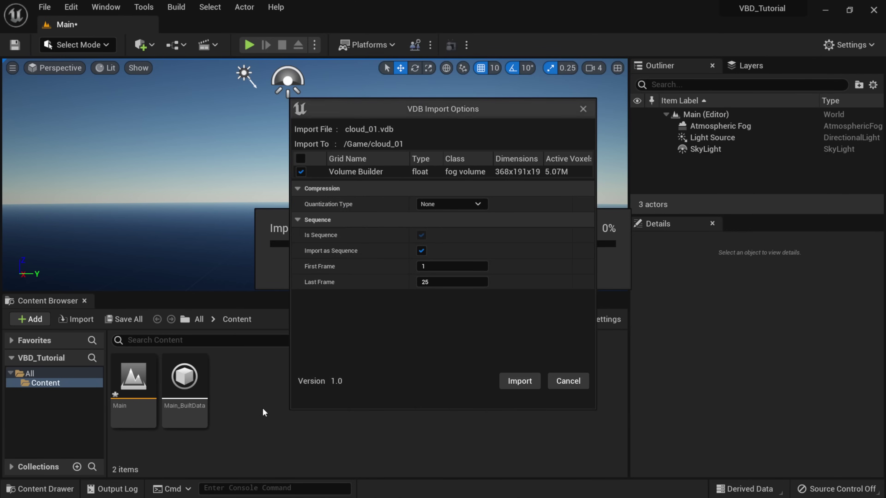
Import cloud_01.vdb as a single volume with Import as Sequence off and Quantization Type left at None
{"action": "left_click_drag", "start_coordinate": [483, 114], "coordinate": [479, 111]}
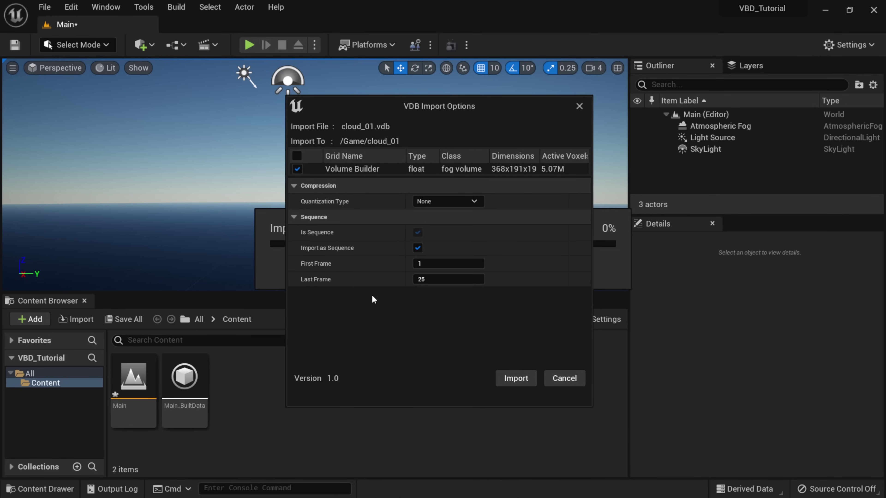
{"action": "left_click", "coordinate": [416, 248]}
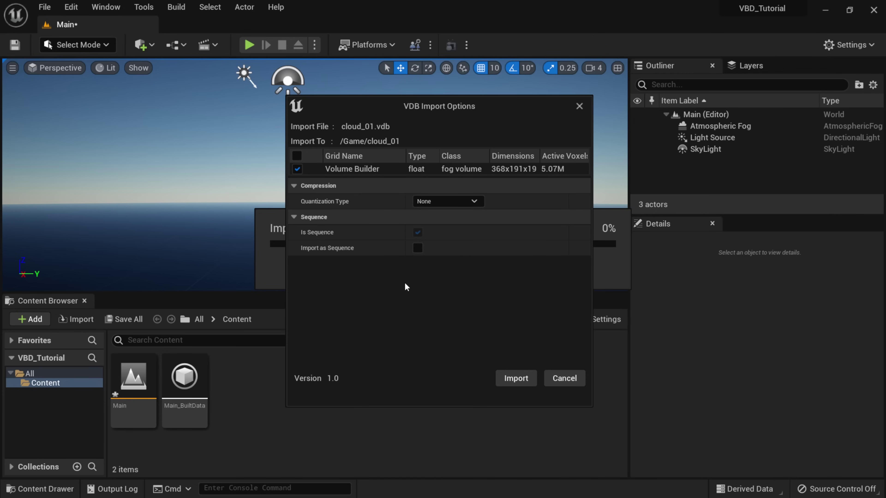
{"action": "left_click", "coordinate": [440, 202]}
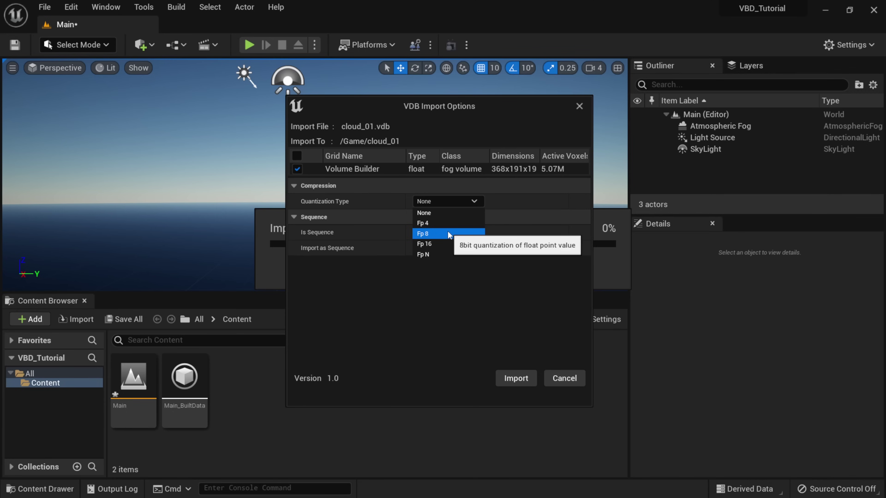
{"action": "left_click", "coordinate": [451, 276]}
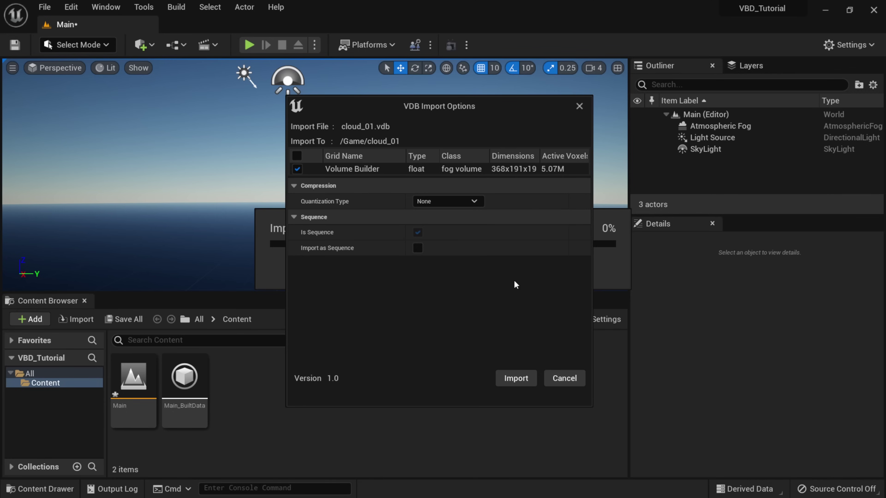
{"action": "left_click", "coordinate": [515, 378]}
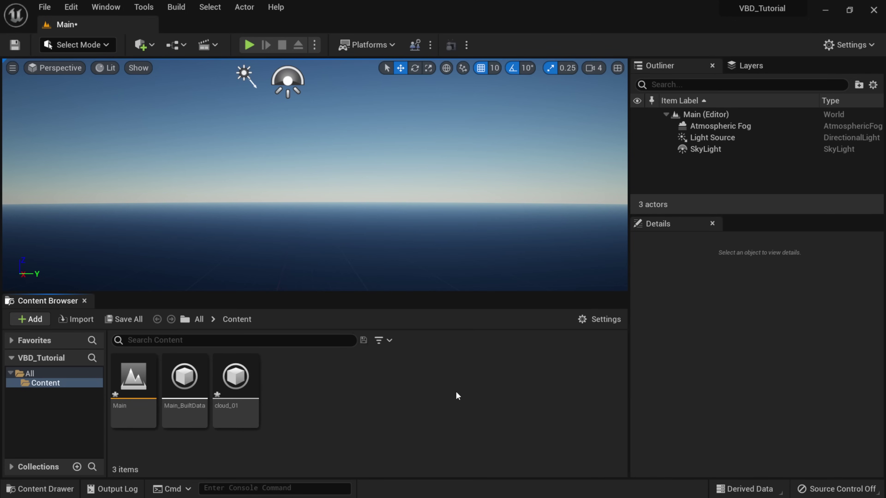
Place the cloud_01 asset in the level, reset its location to the origin, and frame it to inspect its shape
{"action": "left_click", "coordinate": [245, 393]}
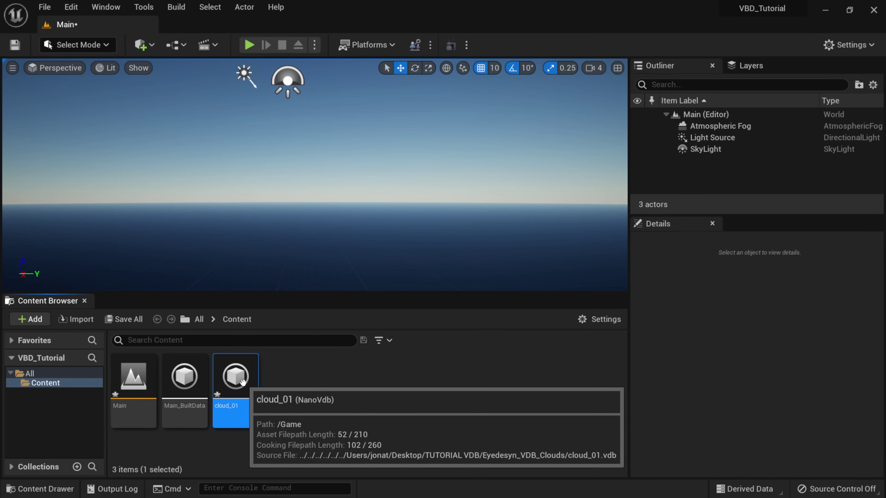
{"action": "left_click_drag", "start_coordinate": [243, 382], "coordinate": [325, 204]}
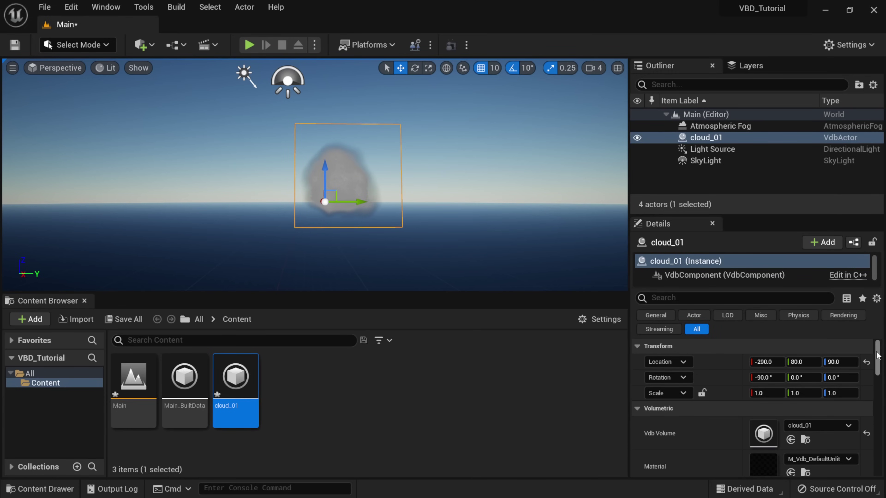
{"action": "left_click", "coordinate": [866, 362]}
{"action": "double_click", "coordinate": [653, 144]}
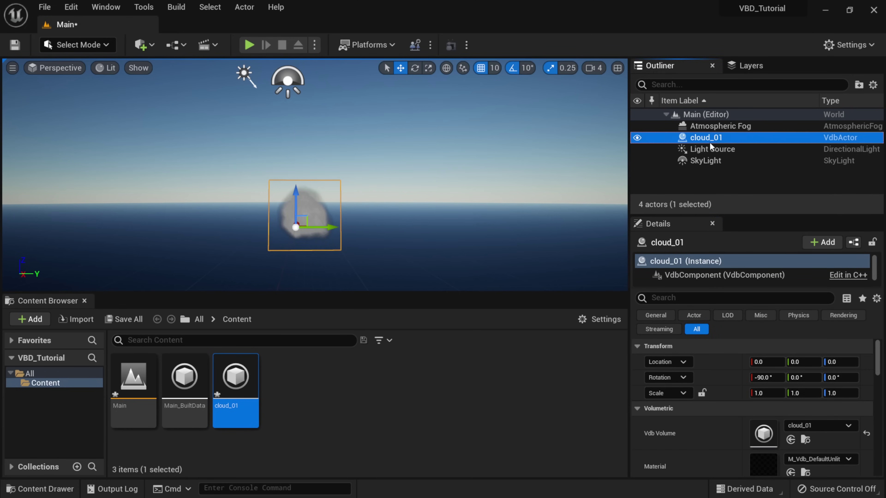
{"action": "left_click_drag", "start_coordinate": [369, 188], "coordinate": [392, 168], "text": "alt"}
{"action": "scroll", "coordinate": [392, 192], "scroll_direction": "up", "scroll_amount": 5}
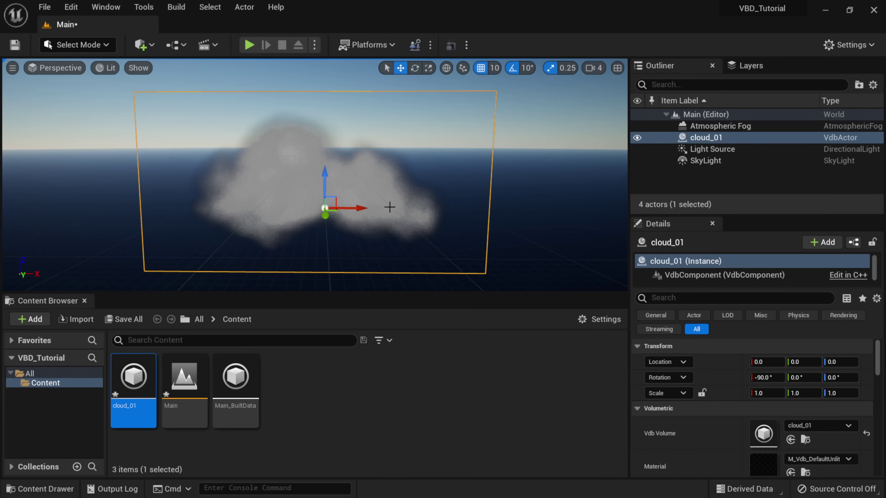
{"action": "left_click_drag", "start_coordinate": [389, 207], "coordinate": [164, 207], "text": "alt"}
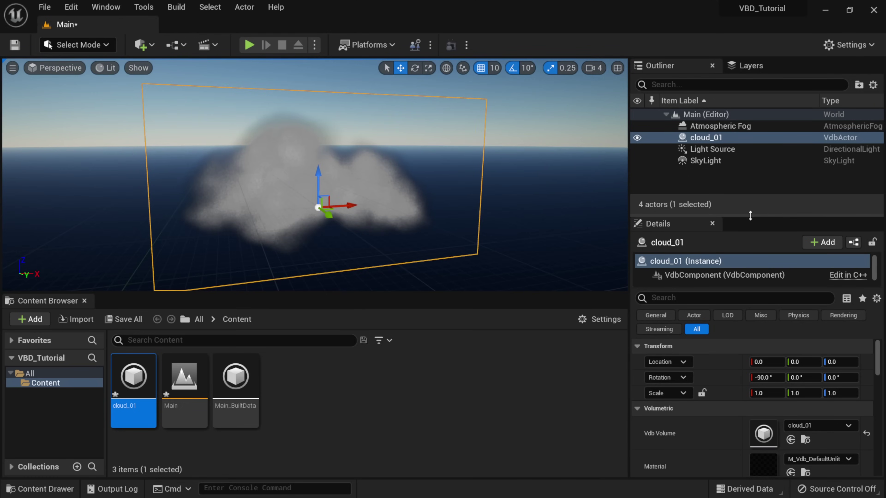
Locate cloud_01's current material in the Sparse Volumetrics plugin content and assign M_Vdb_DefaultLit to the cloud instead
{"action": "left_click_drag", "start_coordinate": [749, 215], "coordinate": [753, 168]}
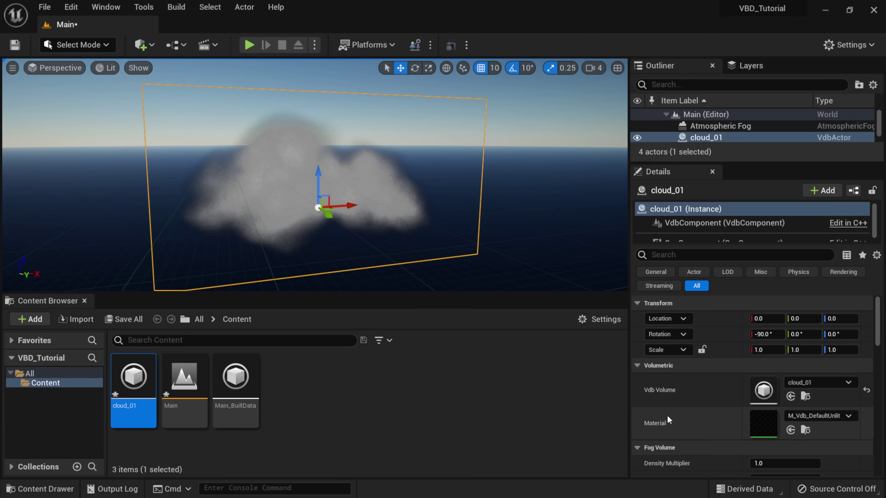
{"action": "left_click", "coordinate": [805, 430]}
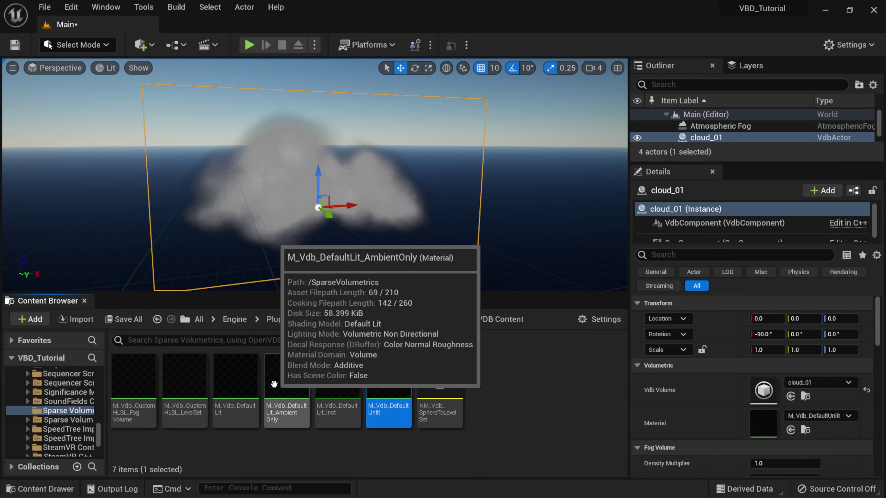
{"action": "left_click", "coordinate": [231, 384]}
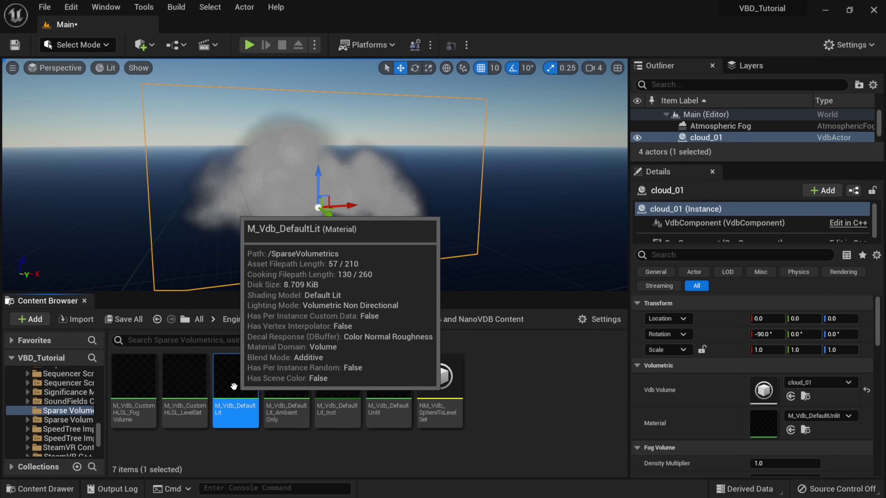
{"action": "left_click_drag", "start_coordinate": [233, 386], "coordinate": [771, 421]}
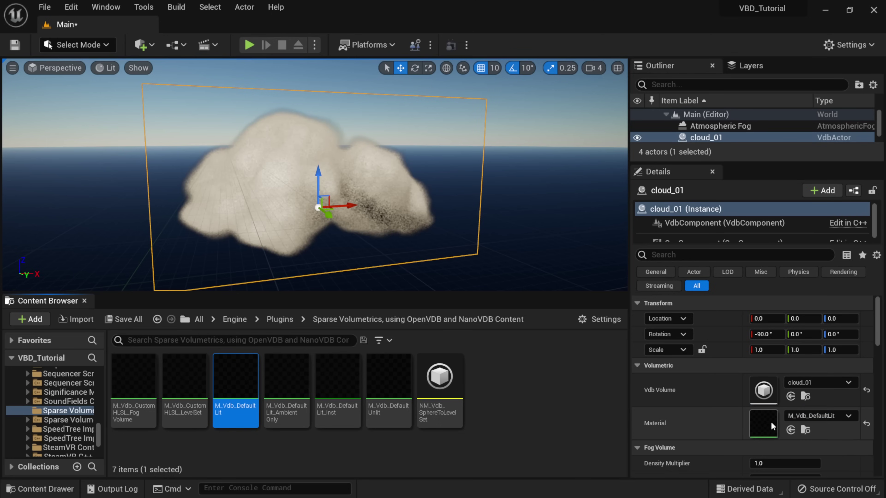
{"action": "left_click_drag", "start_coordinate": [367, 211], "coordinate": [440, 167], "text": "alt"}
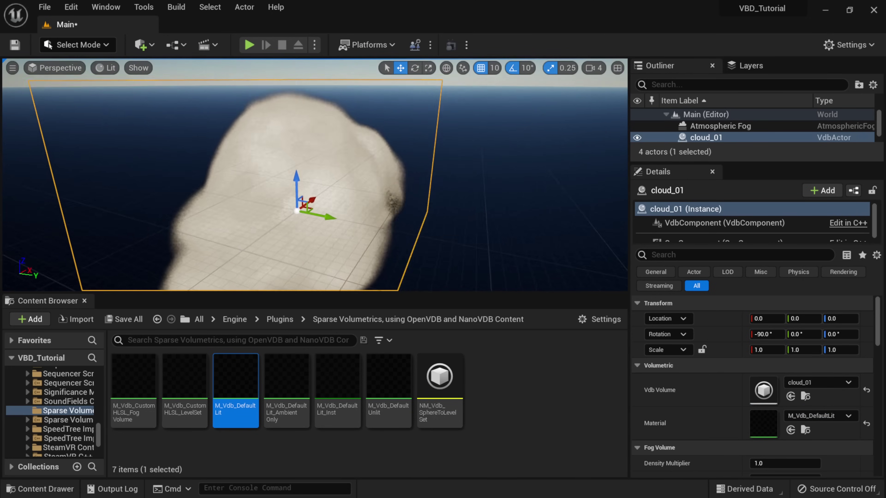
Reset the directional Light Source's location and rotation to default, and adjust its Y rotation to relight the cloud
{"action": "left_click", "coordinate": [711, 149]}
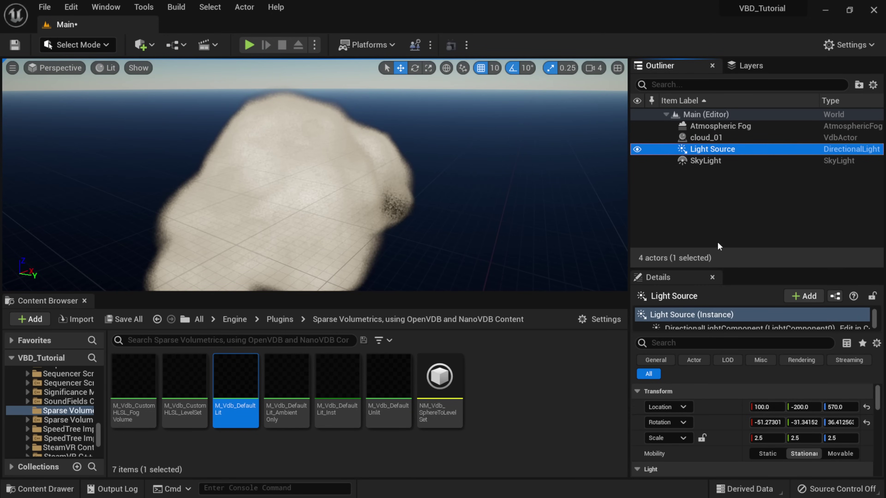
{"action": "left_click", "coordinate": [728, 267]}
{"action": "left_click_drag", "start_coordinate": [747, 269], "coordinate": [744, 215]}
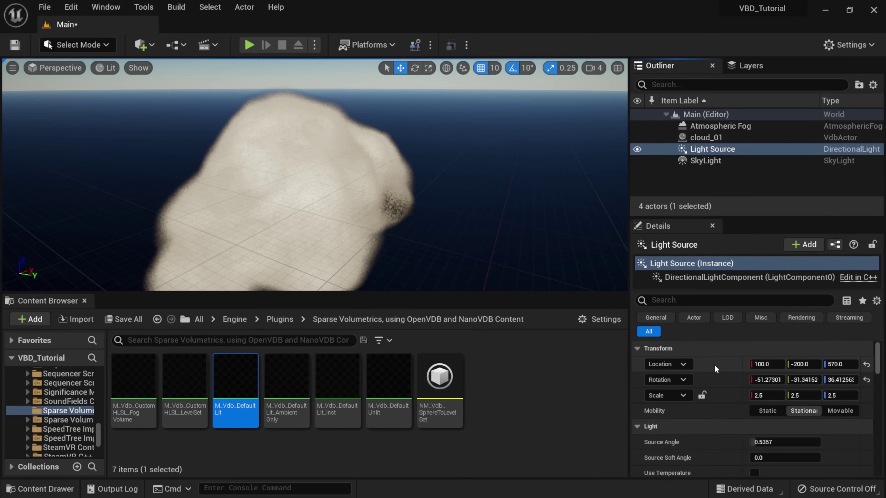
{"action": "left_click", "coordinate": [865, 345]}
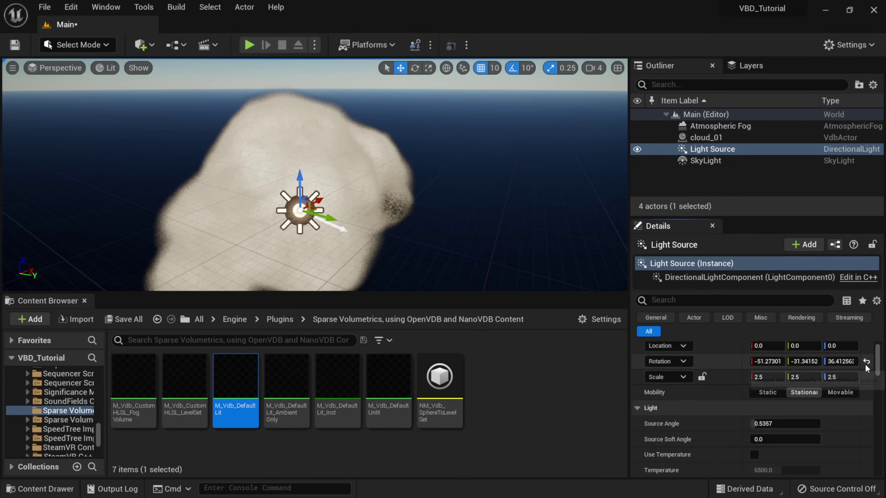
{"action": "left_click", "coordinate": [866, 361]}
{"action": "mouse_move", "coordinate": [803, 361]}
{"action": "left_mouse_down"}
{"action": "mouse_move", "coordinate": [832, 362]}
{"action": "mouse_move", "coordinate": [818, 361]}
{"action": "left_mouse_up"}
Try a Density Multiplier of 5 on cloud_01, inspect the shading from another angle, and restore the default density
{"action": "left_click_drag", "start_coordinate": [725, 218], "coordinate": [739, 146]}
{"action": "left_click", "coordinate": [692, 137]}
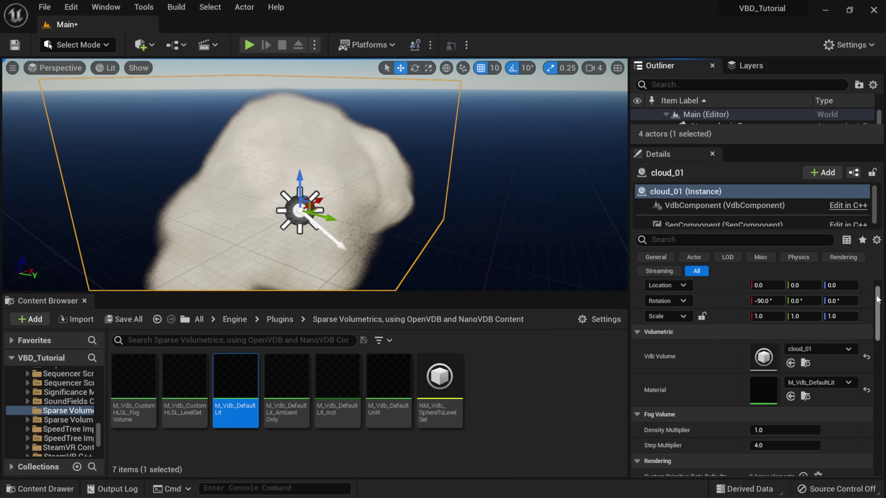
{"action": "scroll", "coordinate": [876, 299], "scroll_direction": "down", "scroll_amount": 3}
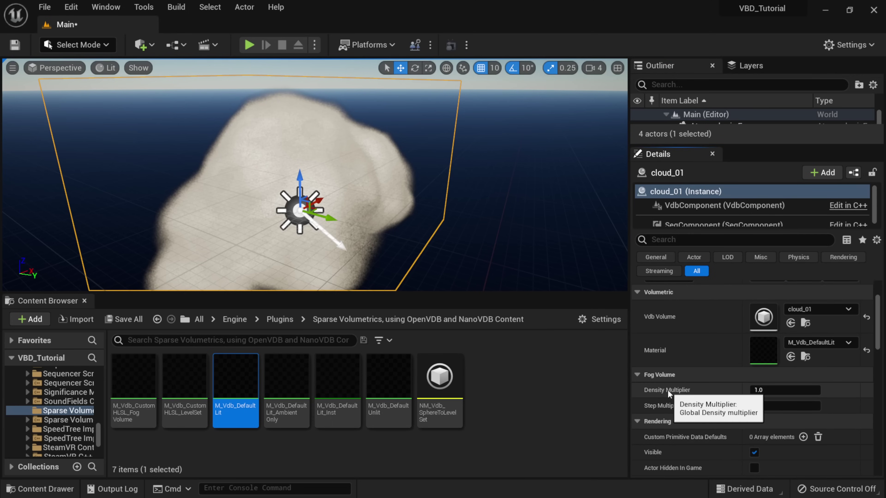
{"action": "left_click", "coordinate": [780, 390]}
{"action": "type", "text": "5"}
{"action": "key", "text": "Return"}
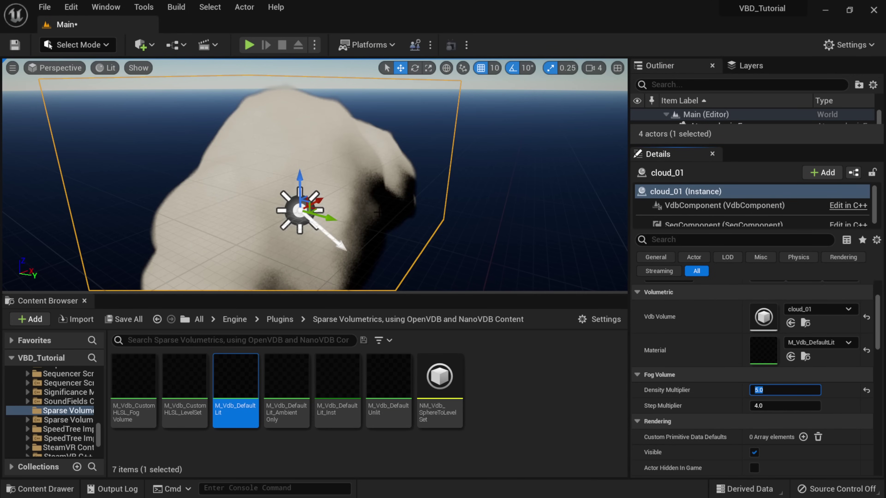
{"action": "mouse_move", "coordinate": [377, 211]}
{"action": "left_mouse_down", "text": "alt"}
{"action": "mouse_move", "coordinate": [331, 220]}
{"action": "mouse_move", "coordinate": [359, 227]}
{"action": "mouse_move", "coordinate": [387, 199]}
{"action": "left_mouse_up", "text": "alt"}
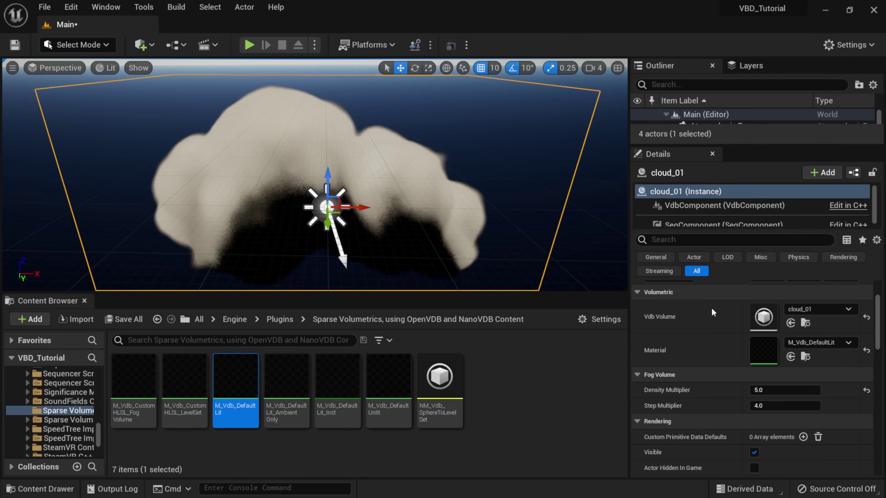
{"action": "left_click", "coordinate": [865, 392]}
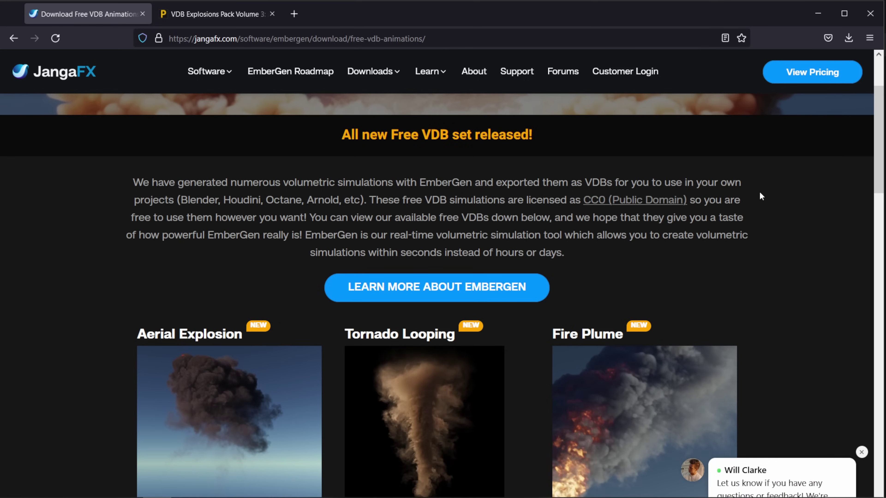
Browse the free VDB animations on the JangaFX download page in the browser and return to Unreal Engine
{"action": "left_click_drag", "start_coordinate": [877, 118], "coordinate": [882, 157]}
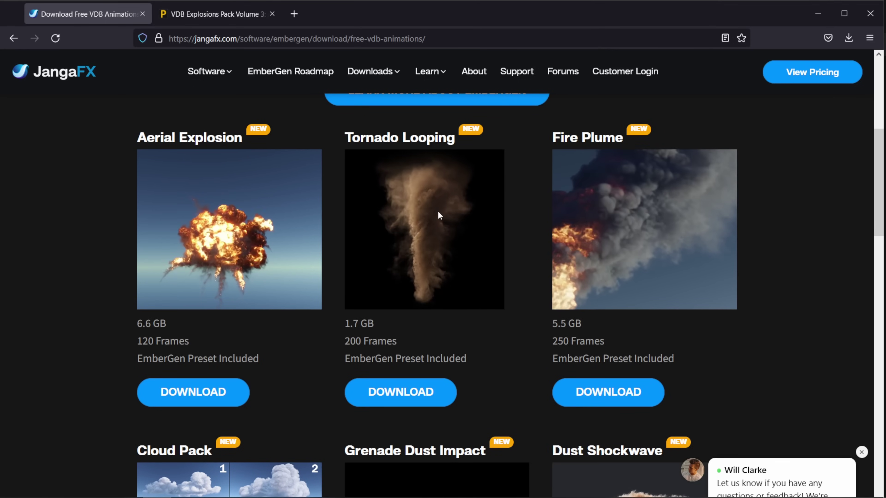
{"action": "left_click_drag", "start_coordinate": [873, 161], "coordinate": [880, 328]}
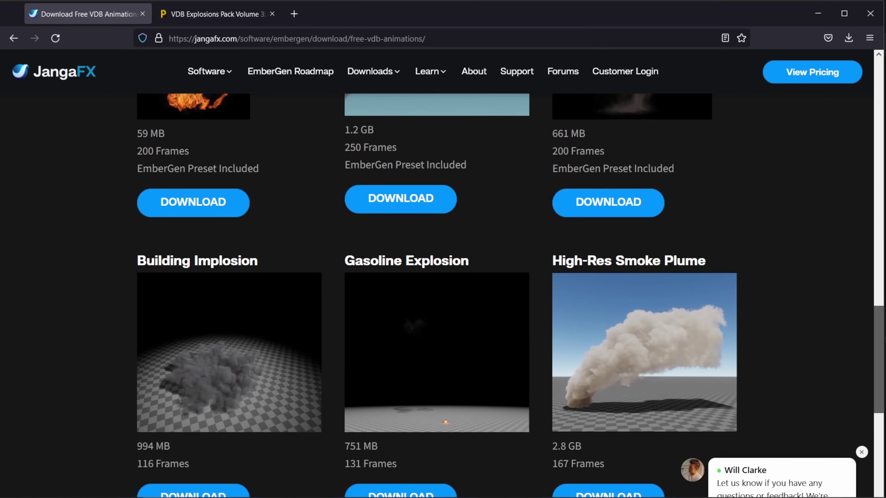
{"action": "scroll", "coordinate": [551, 339], "scroll_direction": "up", "scroll_amount": 10}
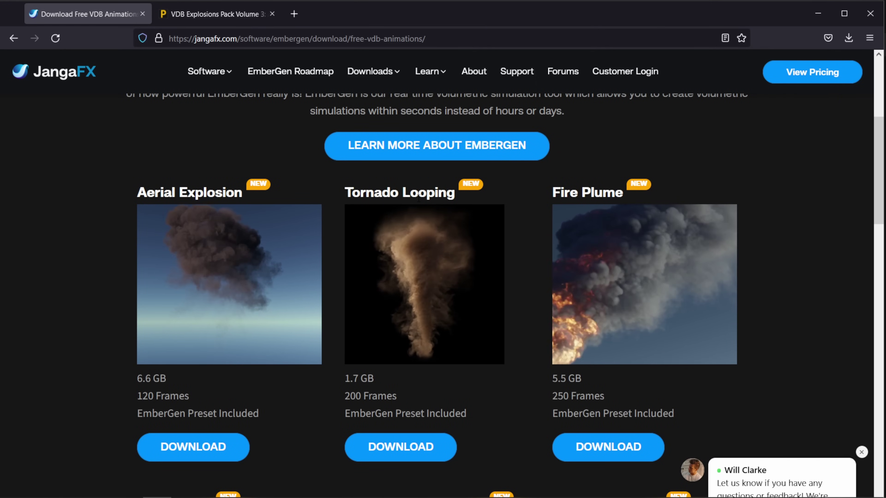
{"action": "left_click", "coordinate": [817, 14]}
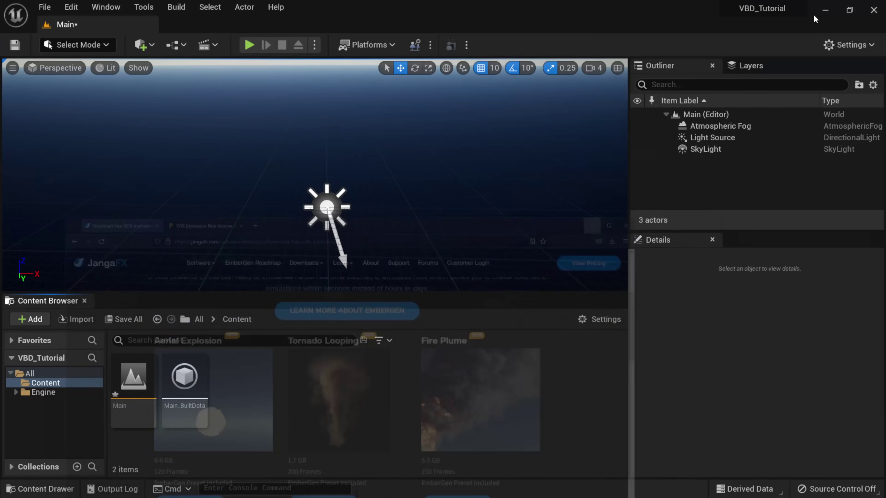
Switch to File Explorer, open the TornadoVDB folder, and bring tornado_0000.vdb into the project's Content folder for import
{"action": "key", "text": "super"}
{"action": "left_click", "coordinate": [128, 486]}
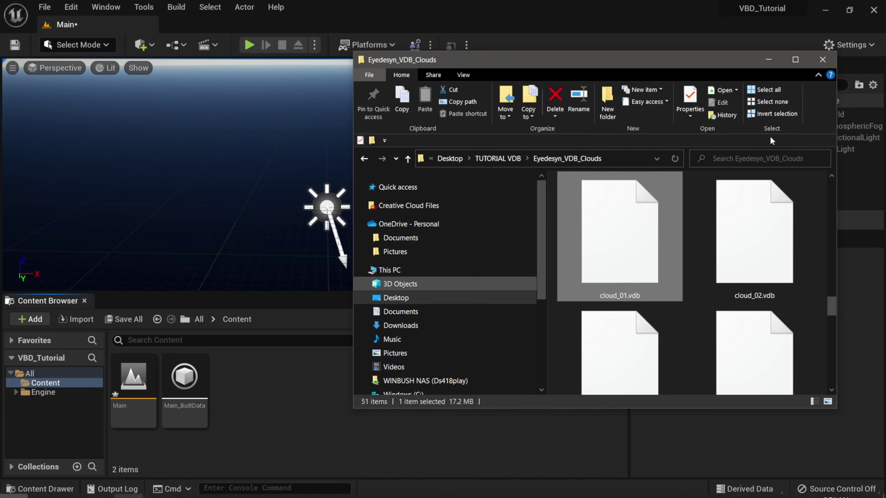
{"action": "left_click", "coordinate": [494, 161]}
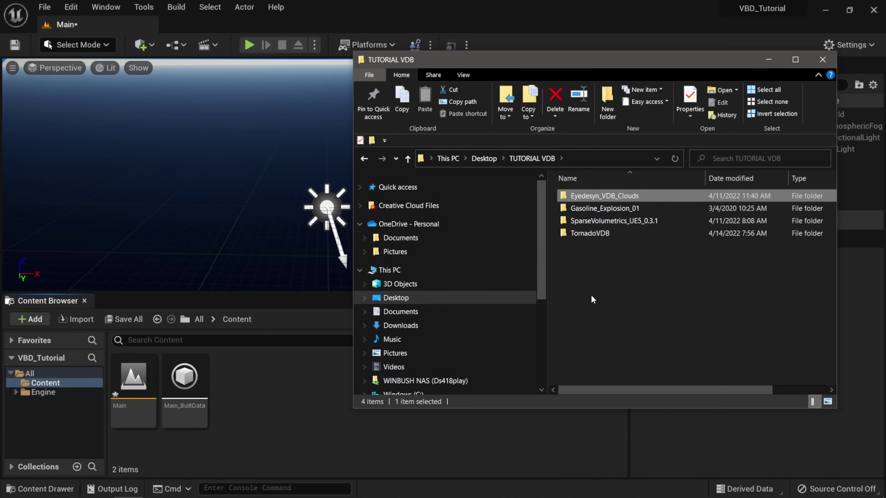
{"action": "double_click", "coordinate": [597, 233]}
{"action": "left_click", "coordinate": [611, 197]}
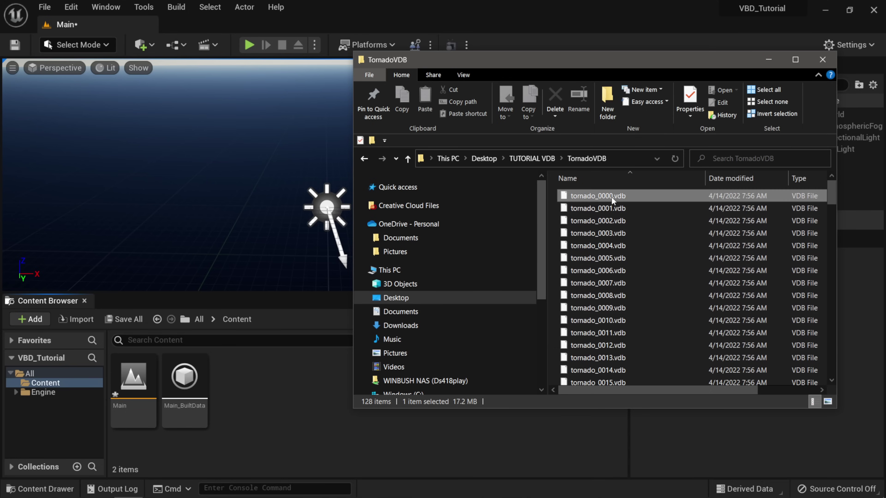
{"action": "left_click_drag", "start_coordinate": [302, 405], "coordinate": [302, 405]}
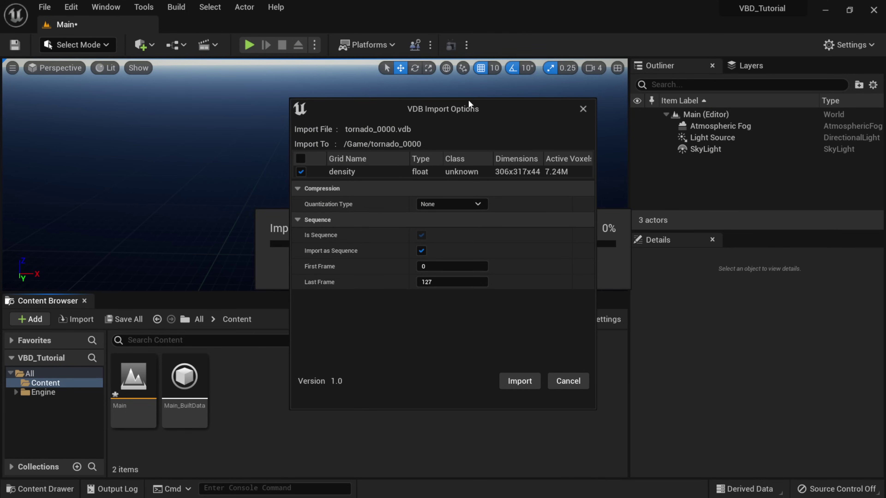
Import the tornado VDB as a sequence of frames 0 to 127 with Quantization Type set to Fp 8
{"action": "left_click_drag", "start_coordinate": [468, 102], "coordinate": [440, 65]}
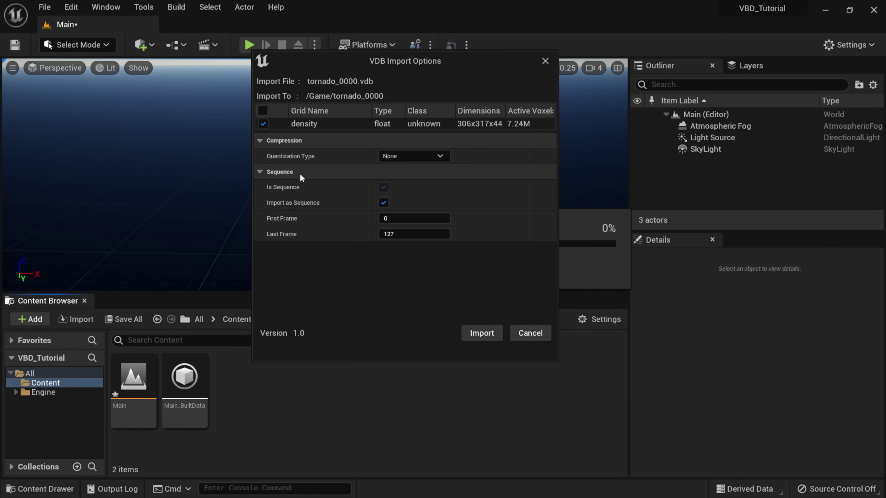
{"action": "mouse_move", "coordinate": [298, 159]}
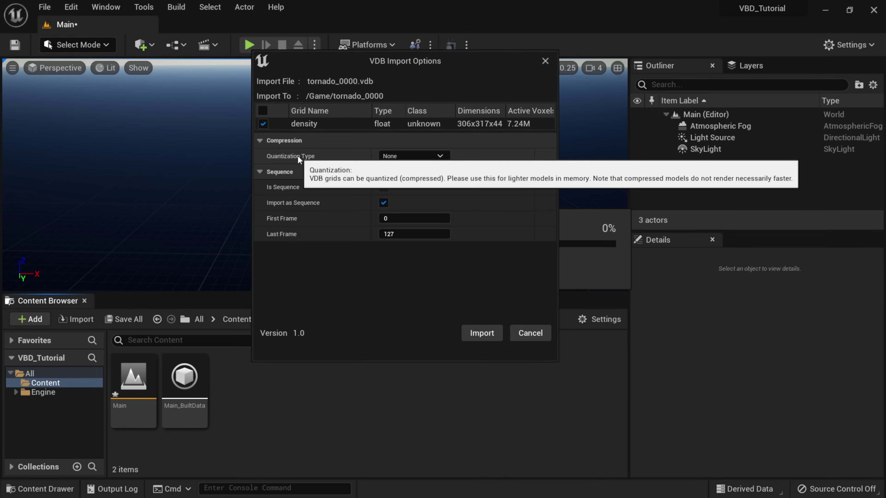
{"action": "left_click", "coordinate": [390, 156]}
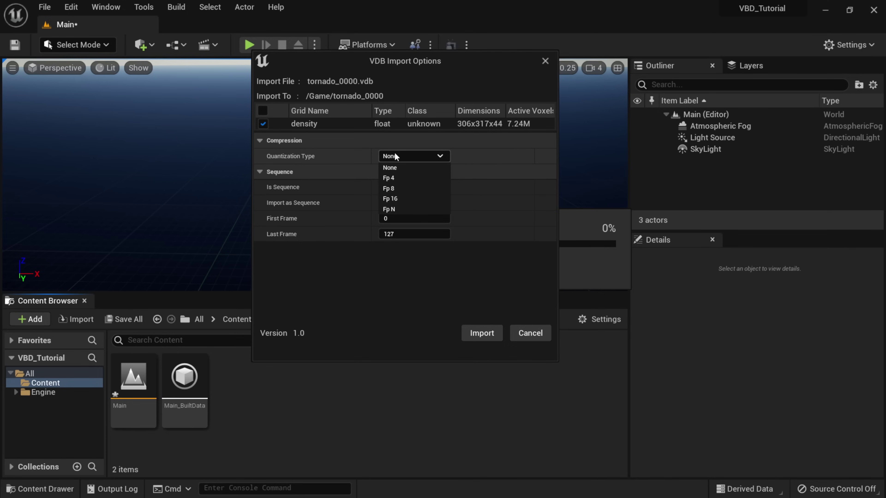
{"action": "left_click", "coordinate": [403, 189]}
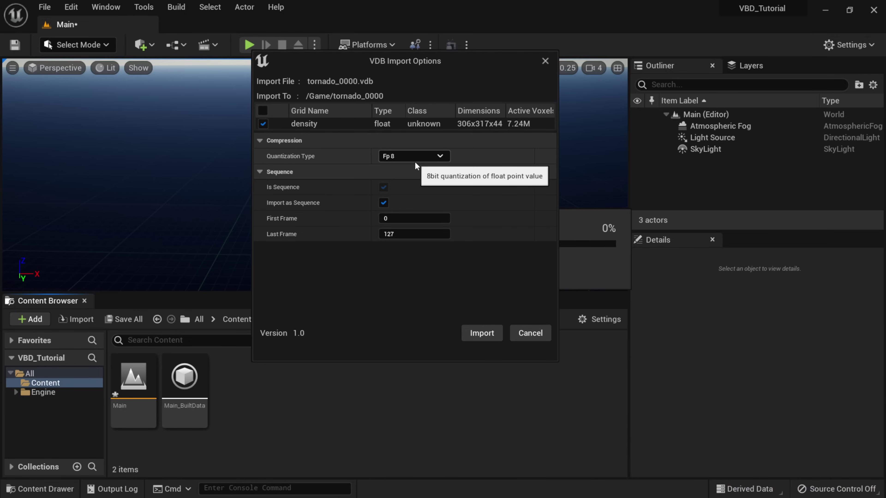
{"action": "left_click", "coordinate": [496, 336]}
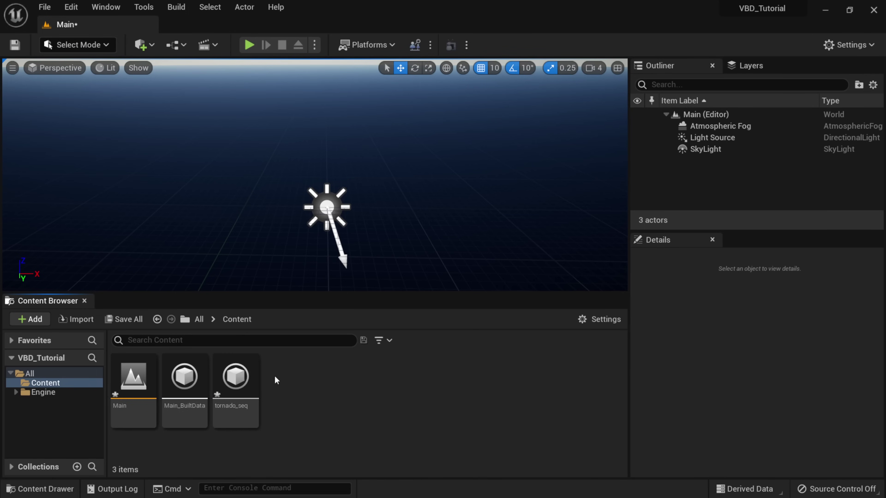
Place the tornado_seq asset in the level and reset its location to the origin
{"action": "left_click", "coordinate": [252, 378]}
{"action": "mouse_move", "coordinate": [246, 379]}
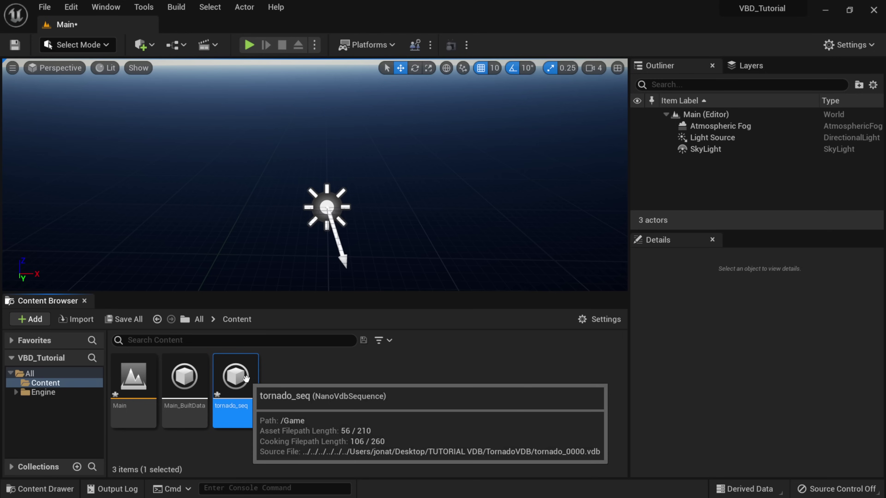
{"action": "left_click_drag", "start_coordinate": [246, 378], "coordinate": [341, 169]}
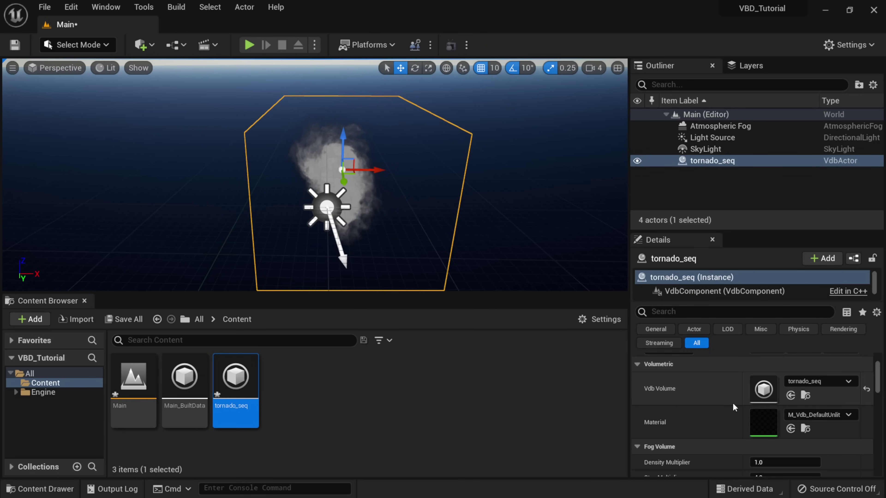
{"action": "left_click_drag", "start_coordinate": [739, 231], "coordinate": [739, 202]}
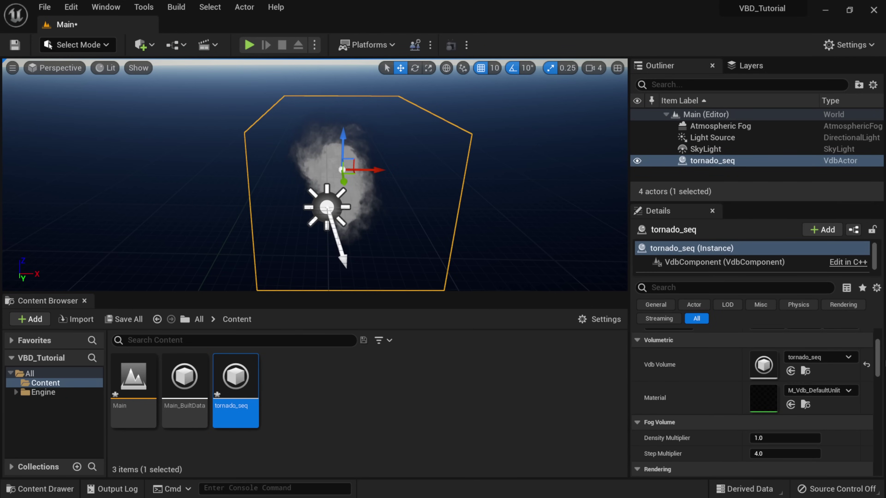
{"action": "scroll", "coordinate": [879, 338], "scroll_direction": "up", "scroll_amount": 2}
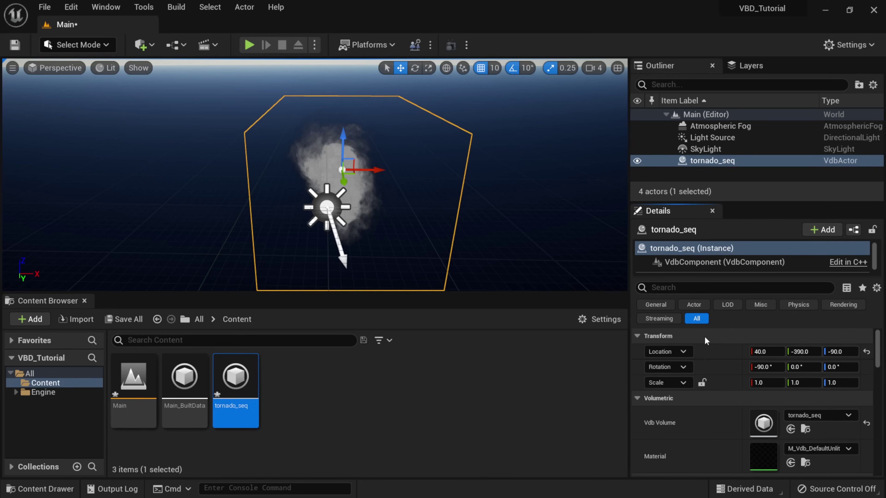
{"action": "left_click", "coordinate": [866, 352]}
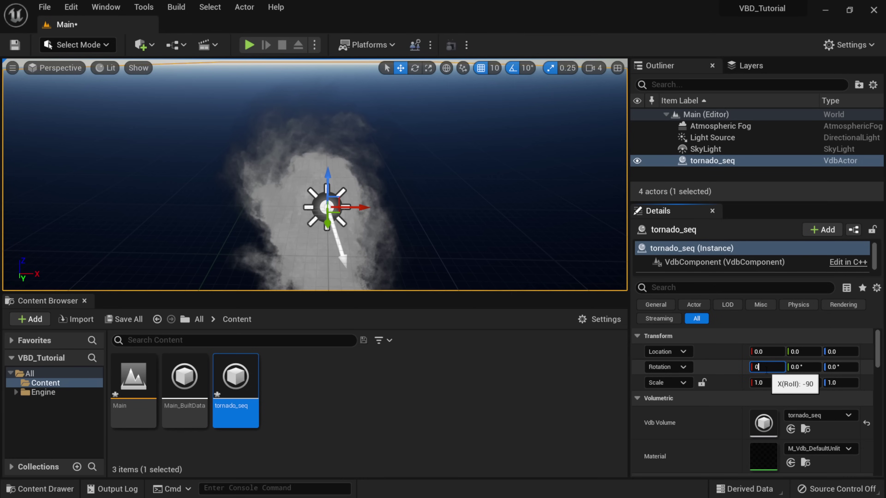
Set the tornado's X rotation to 0, raise it to Z 280, and frame it to inspect the whole funnel
{"action": "key", "text": "Return"}
{"action": "scroll", "coordinate": [385, 200], "scroll_direction": "down", "scroll_amount": 5}
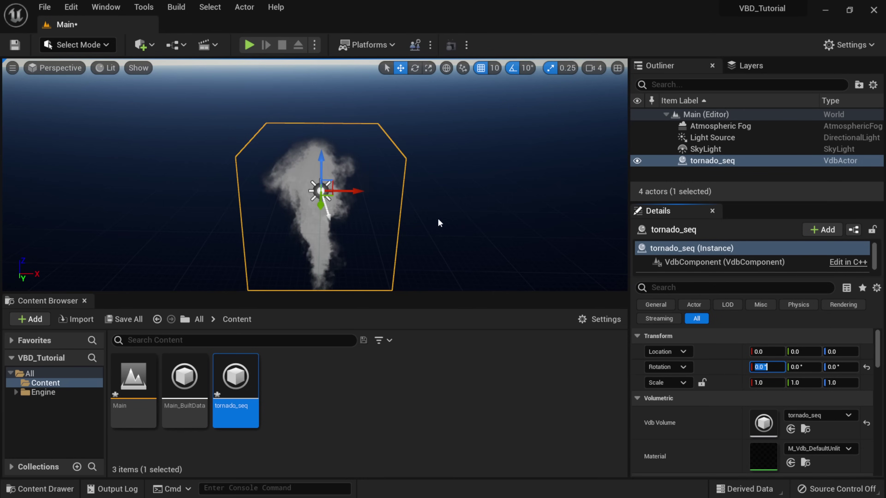
{"action": "left_click_drag", "start_coordinate": [319, 170], "coordinate": [321, 75]}
{"action": "key", "text": "f"}
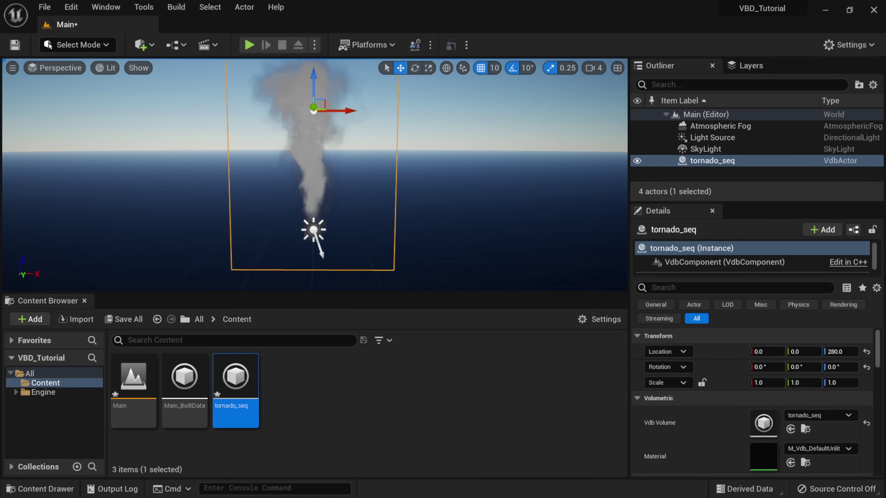
{"action": "left_click_drag", "start_coordinate": [416, 227], "coordinate": [472, 342], "text": "alt"}
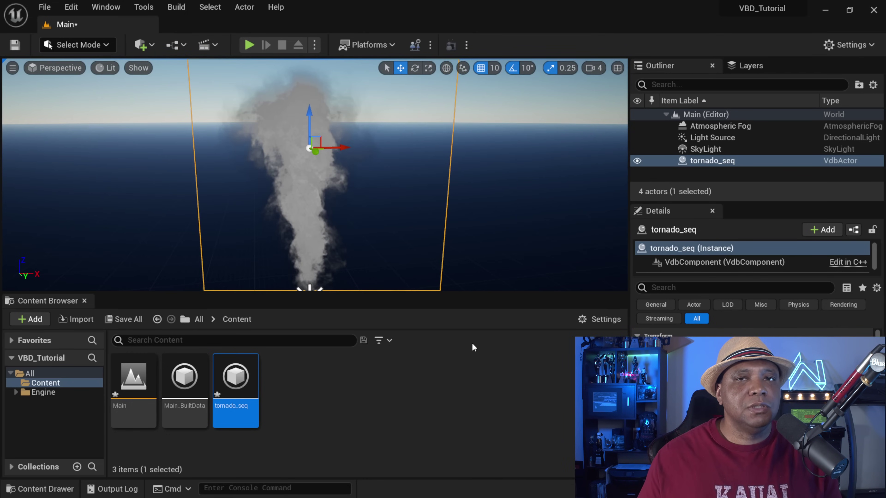
Add a level sequence named Tornado and save it in the Content folder
{"action": "left_click", "coordinate": [216, 46]}
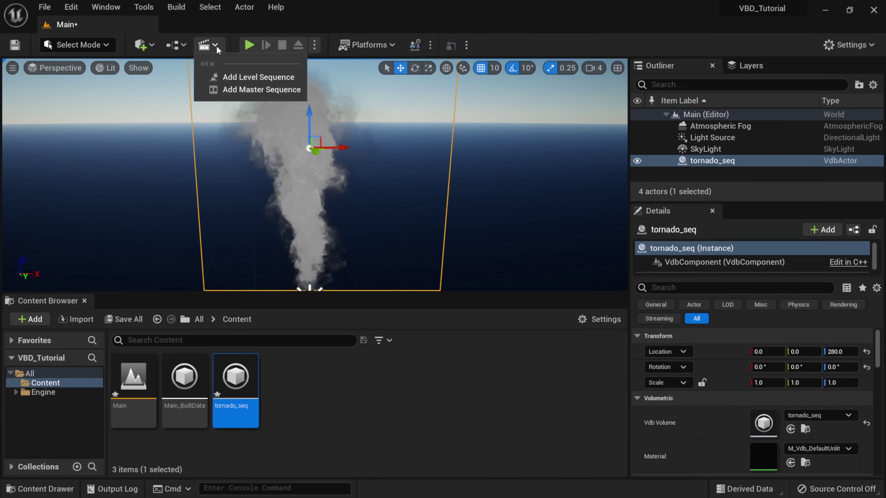
{"action": "left_click", "coordinate": [245, 82]}
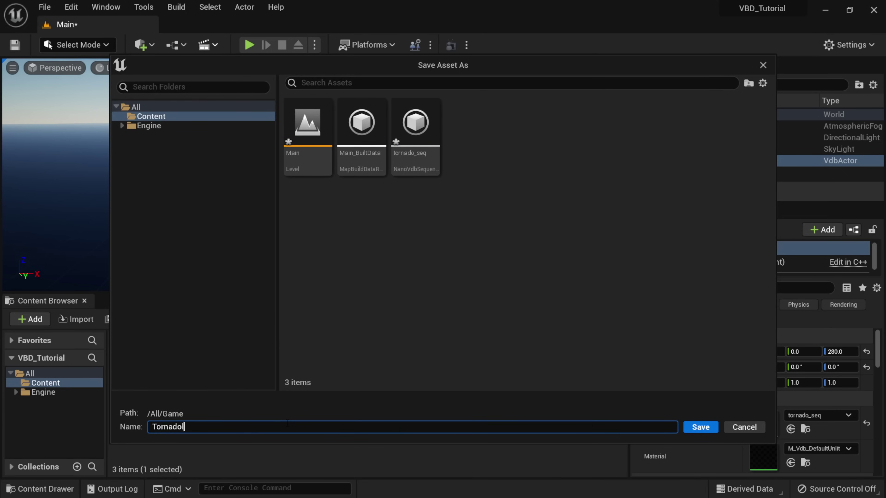
{"action": "left_click", "coordinate": [697, 427]}
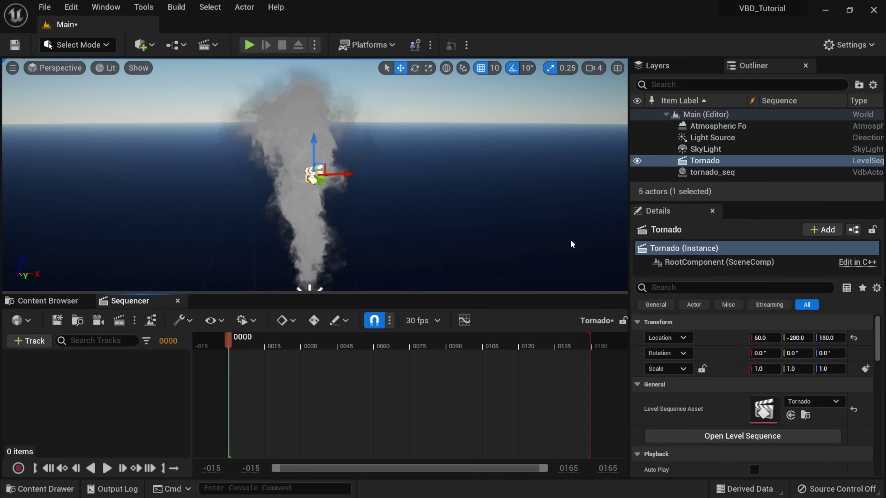
Add the tornado_seq actor to the Tornado level sequence and scrub the timeline to check for animation
{"action": "left_click", "coordinate": [689, 172]}
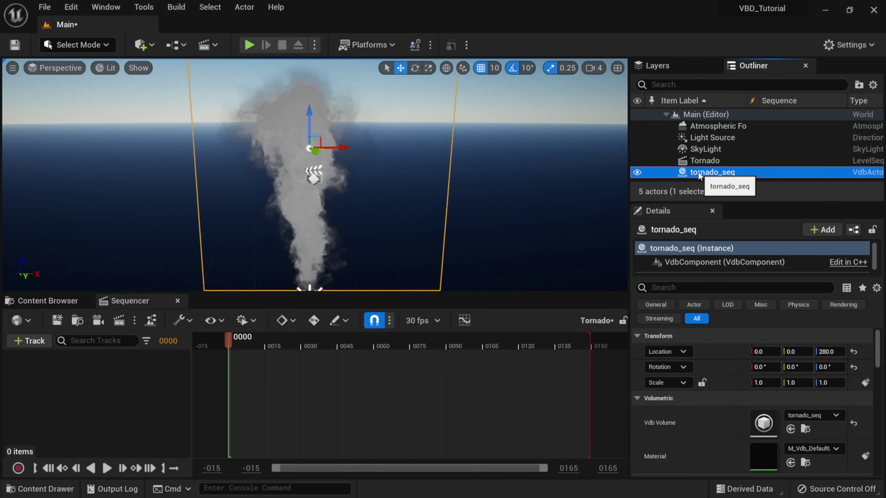
{"action": "left_click_drag", "start_coordinate": [698, 180], "coordinate": [86, 389]}
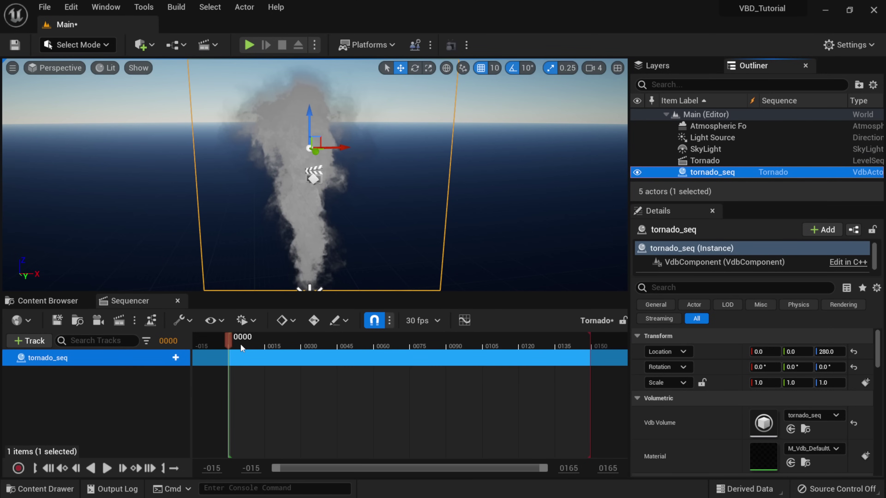
{"action": "left_click_drag", "start_coordinate": [240, 343], "coordinate": [274, 345]}
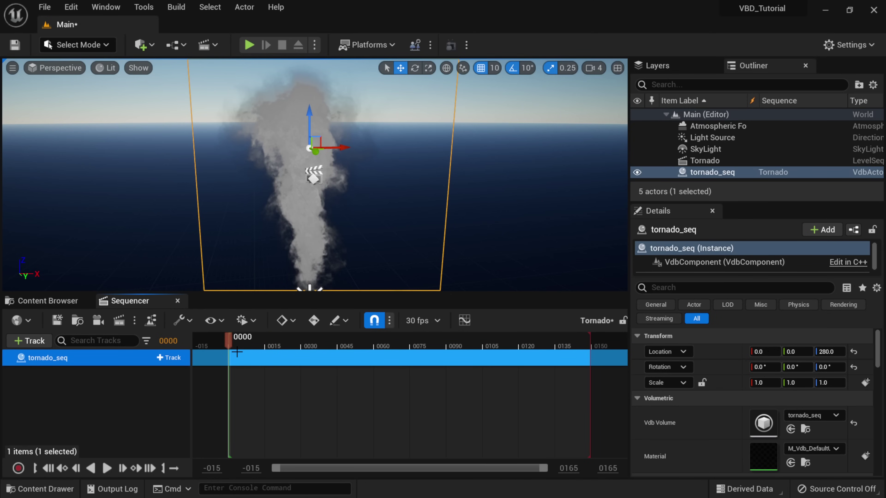
Add a Vdb Sequence track to tornado_seq and scrub to frame 89 to preview the animation
{"action": "left_click", "coordinate": [167, 361]}
{"action": "mouse_move", "coordinate": [188, 273]}
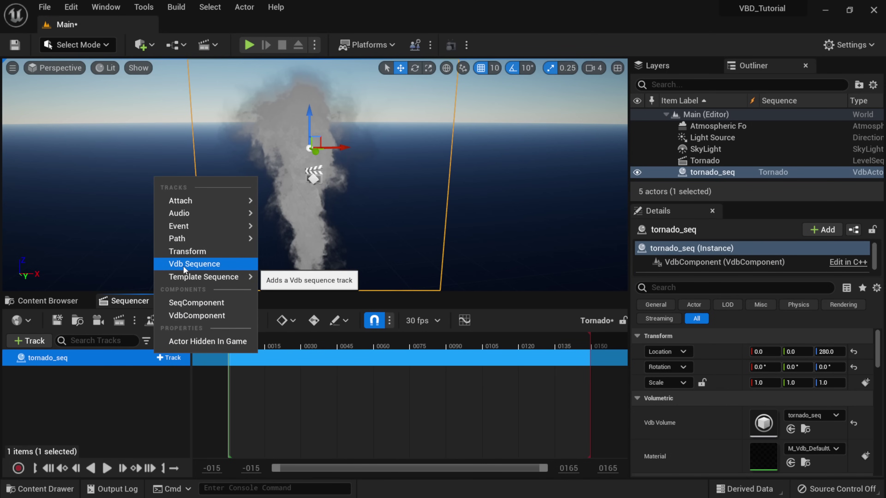
{"action": "left_click", "coordinate": [183, 267]}
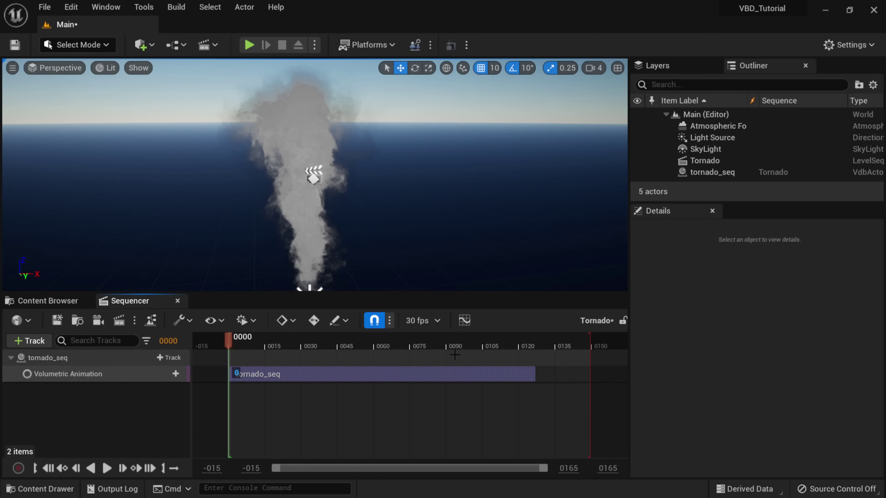
{"action": "mouse_move", "coordinate": [455, 354]}
{"action": "left_mouse_down"}
{"action": "mouse_move", "coordinate": [283, 356]}
{"action": "mouse_move", "coordinate": [443, 357]}
{"action": "left_mouse_up"}
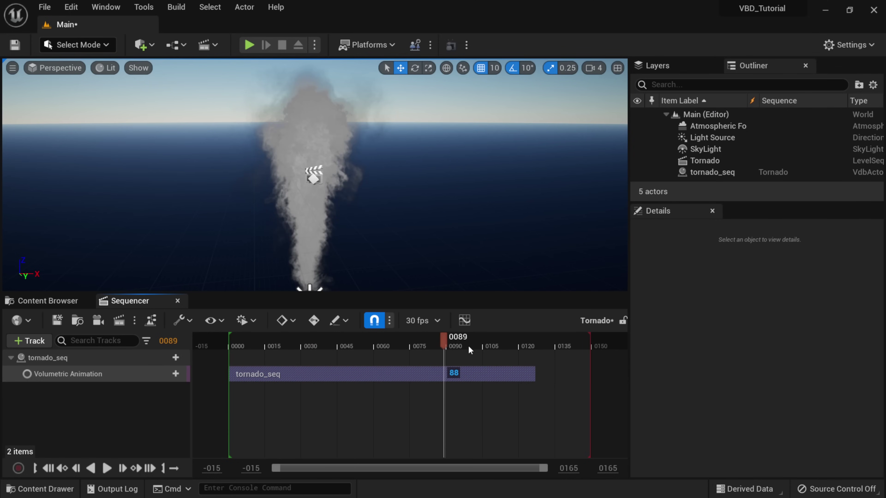
End the Tornado sequence's playback range at frame 127 and play the animation in a loop
{"action": "left_click_drag", "start_coordinate": [514, 345], "coordinate": [535, 343]}
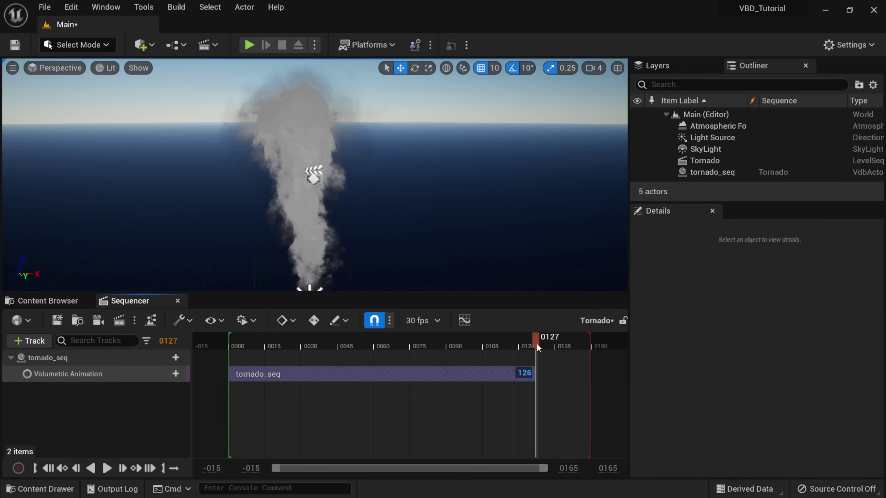
{"action": "left_click", "coordinate": [162, 469]}
{"action": "left_click", "coordinate": [175, 467]}
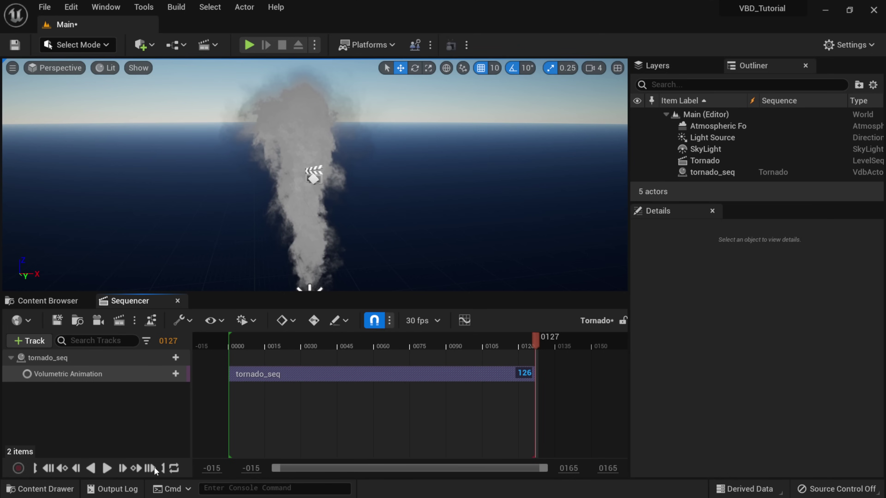
{"action": "left_click", "coordinate": [107, 469]}
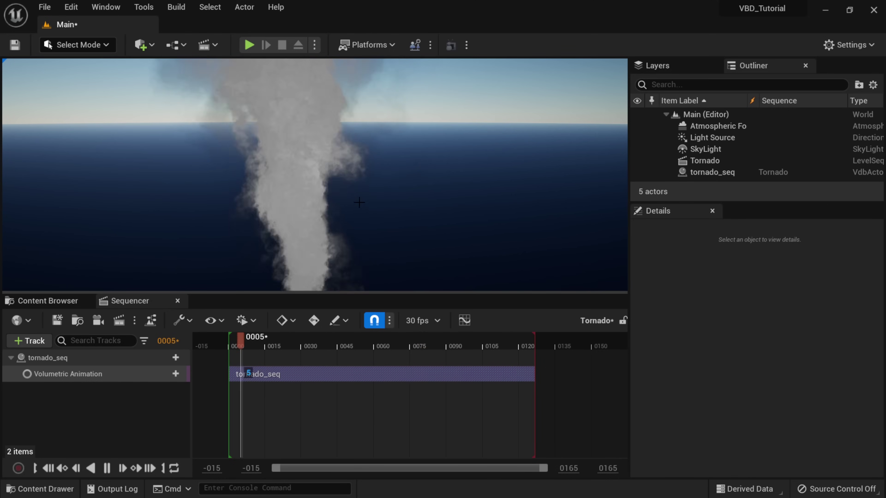
{"action": "right_click_drag", "start_coordinate": [353, 199], "coordinate": [354, 227]}
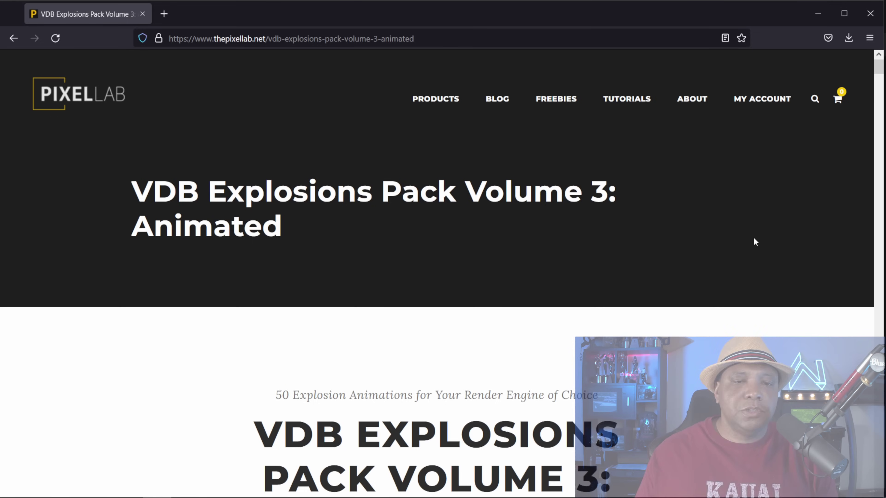
Look through The Pixel Lab's VDB Explosions Pack Volume 3: Animated page in the browser, and return to Unreal Editor
{"action": "scroll", "coordinate": [488, 203], "scroll_direction": "down", "scroll_amount": 5}
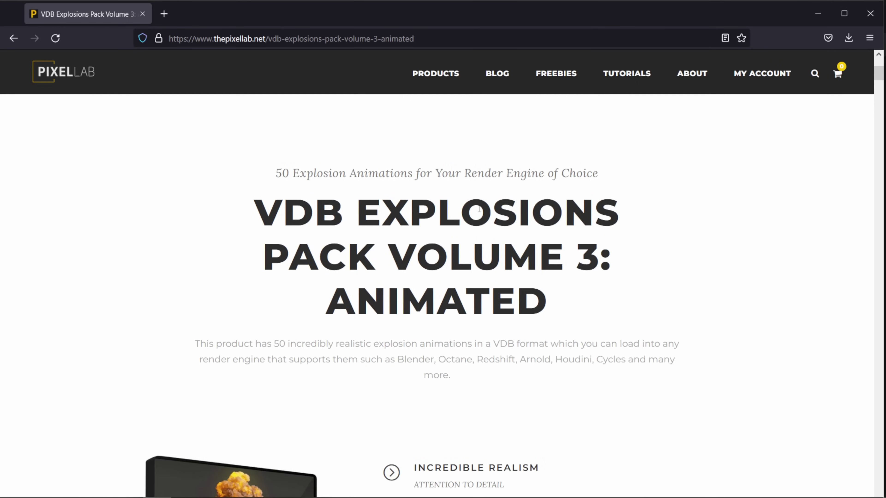
{"action": "scroll", "coordinate": [875, 78], "scroll_direction": "down", "scroll_amount": 10}
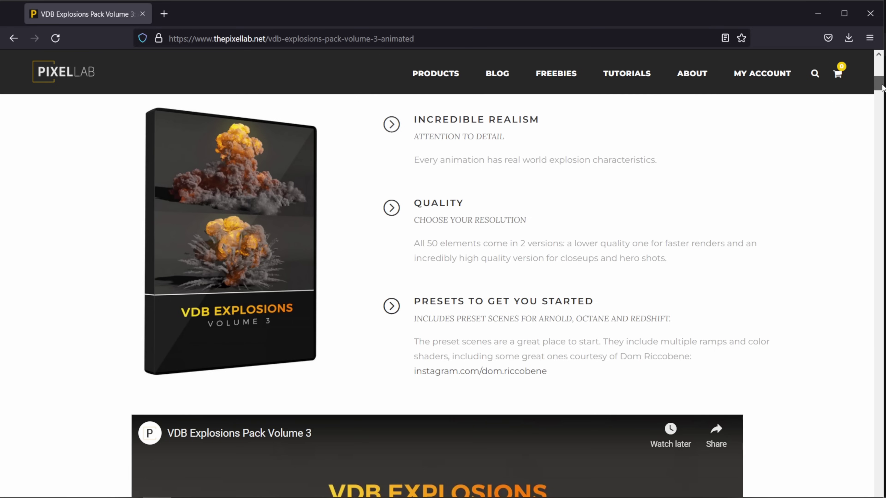
{"action": "scroll", "coordinate": [437, 296], "scroll_direction": "down", "scroll_amount": 3}
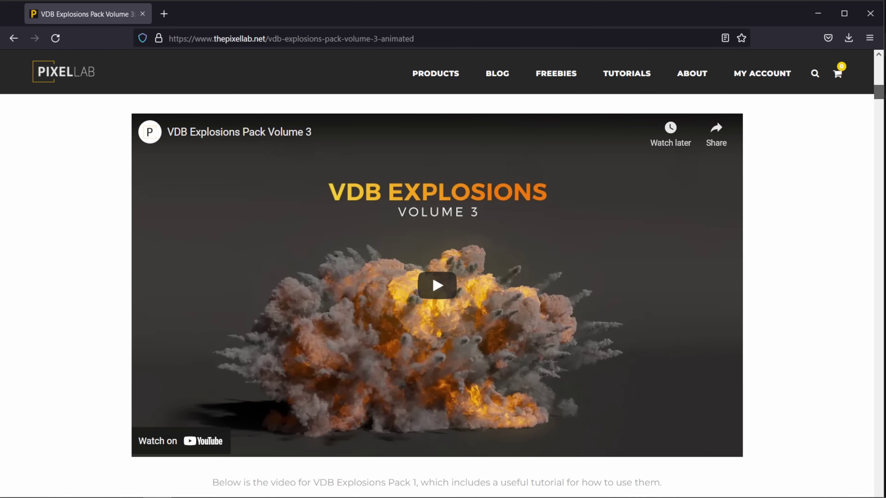
{"action": "scroll", "coordinate": [436, 296], "scroll_direction": "down", "scroll_amount": 9}
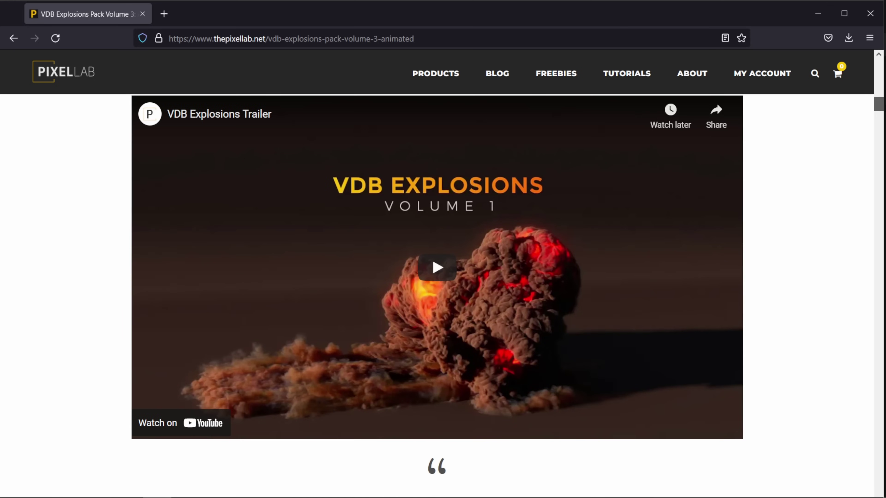
{"action": "scroll", "coordinate": [436, 295], "scroll_direction": "down", "scroll_amount": 9}
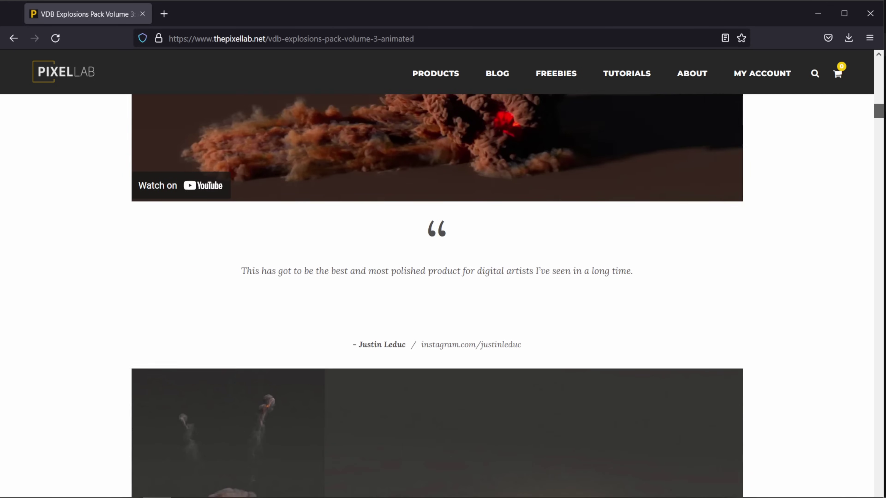
{"action": "scroll", "coordinate": [437, 296], "scroll_direction": "down", "scroll_amount": 3}
{"action": "scroll", "coordinate": [437, 296], "scroll_direction": "up", "scroll_amount": 1}
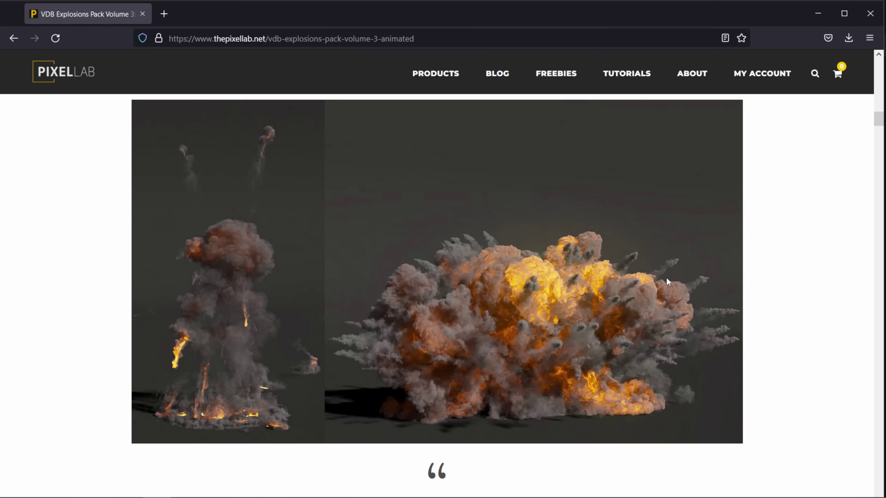
{"action": "left_click", "coordinate": [818, 16]}
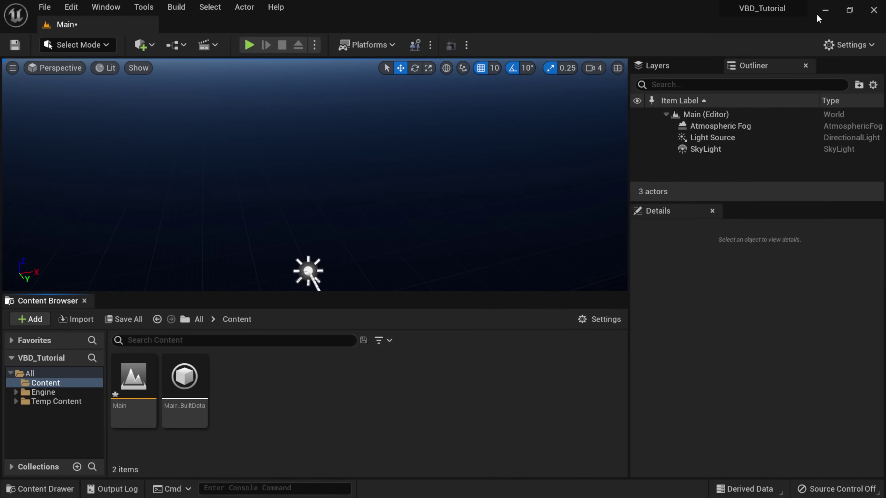
Bring embergen_gasoline_explosion_a_0.vdb from the Gasoline_Explosion_01 folder on disk into the project's Content folder
{"action": "left_click", "coordinate": [10, 491]}
{"action": "left_click", "coordinate": [95, 491]}
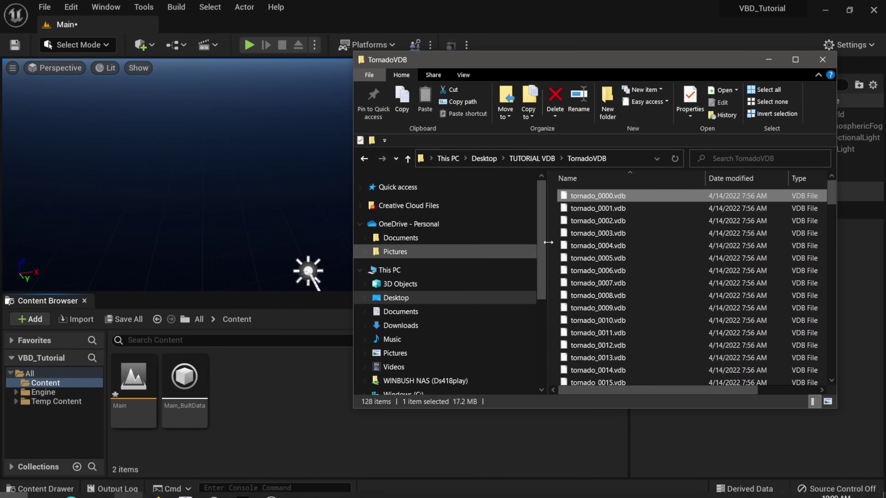
{"action": "left_click", "coordinate": [529, 158]}
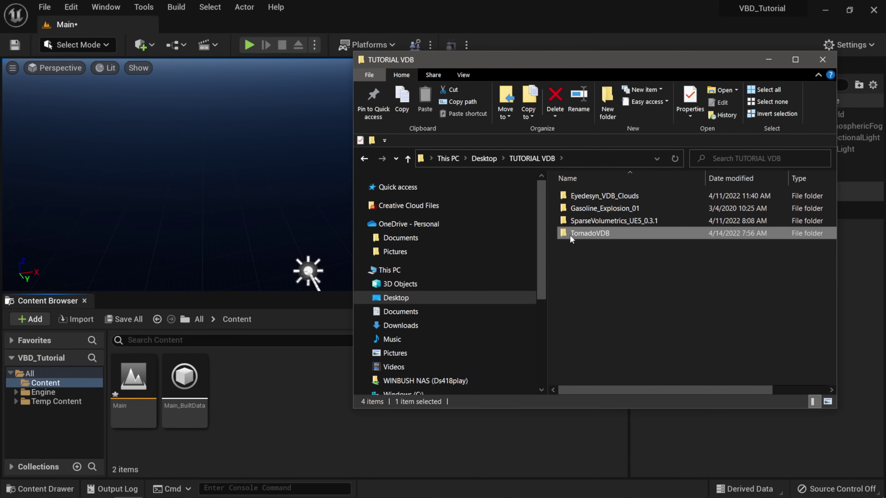
{"action": "left_click", "coordinate": [597, 208]}
{"action": "double_click", "coordinate": [596, 210]}
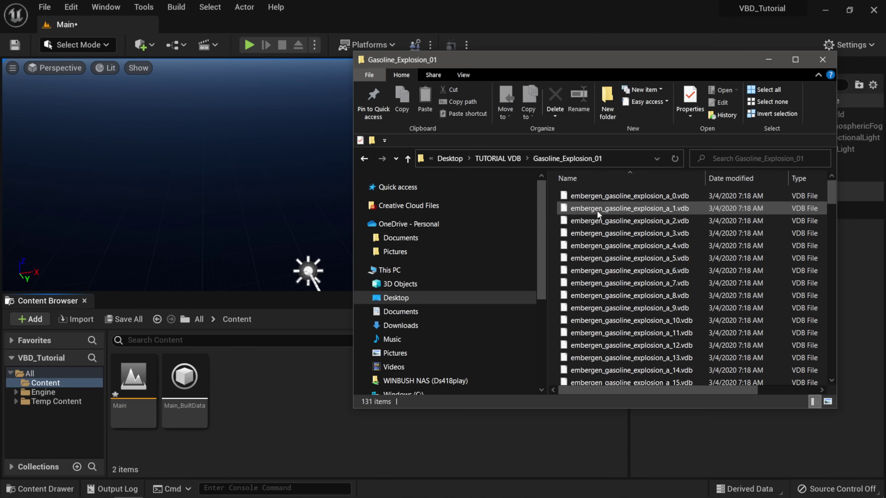
{"action": "left_click", "coordinate": [704, 195]}
{"action": "left_click_drag", "start_coordinate": [654, 193], "coordinate": [289, 435]}
{"action": "left_click", "coordinate": [324, 342]}
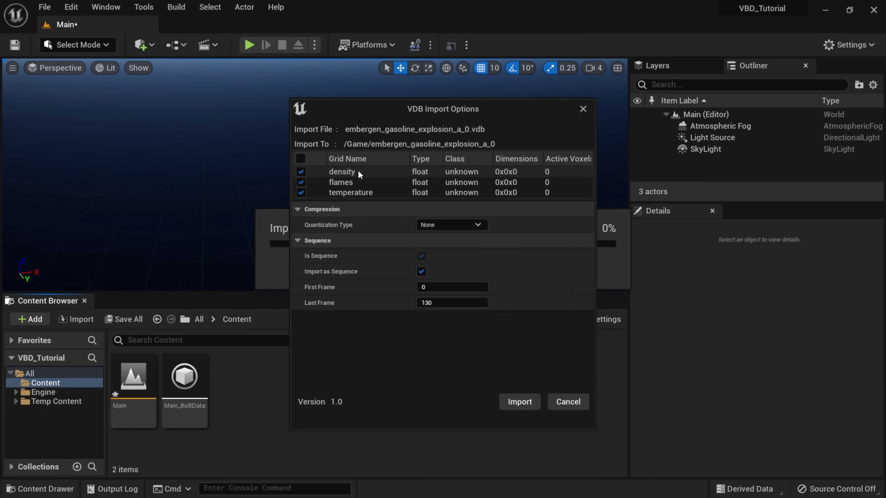
Set the quantization type to Fp 4 and import the gasoline explosion as a sequence with its density, flames and temperature grids
{"action": "left_click", "coordinate": [443, 226]}
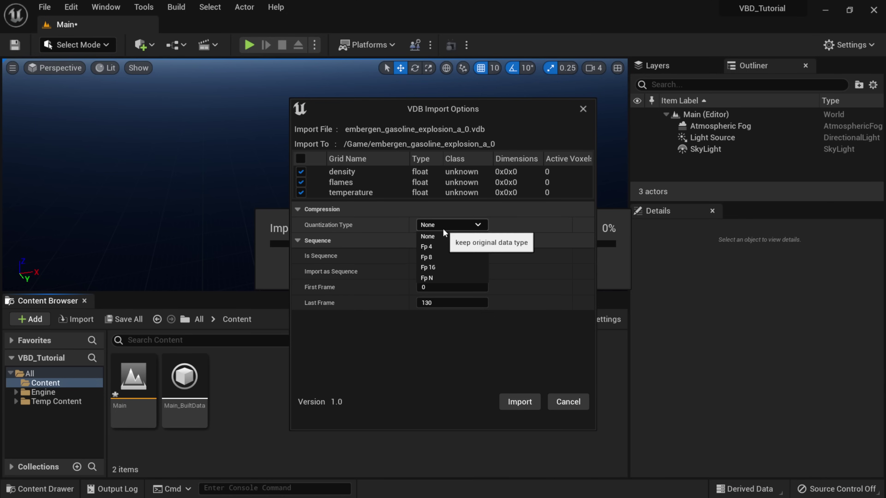
{"action": "left_click", "coordinate": [433, 246]}
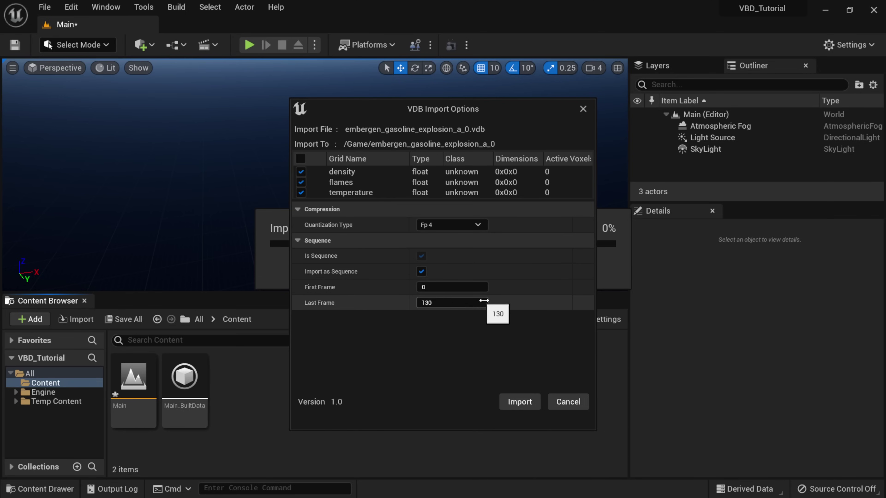
{"action": "left_click", "coordinate": [513, 402]}
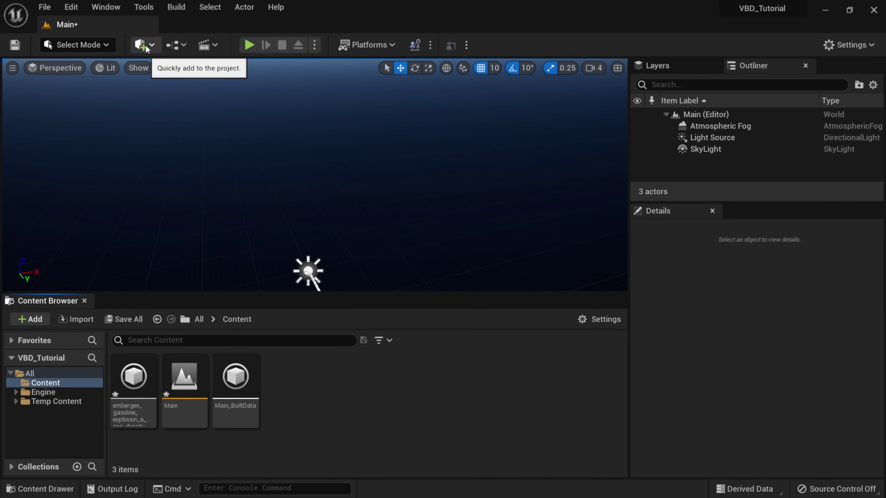
Add a Vdb Research Actor to the level and reset its location to the world origin
{"action": "left_click", "coordinate": [152, 46]}
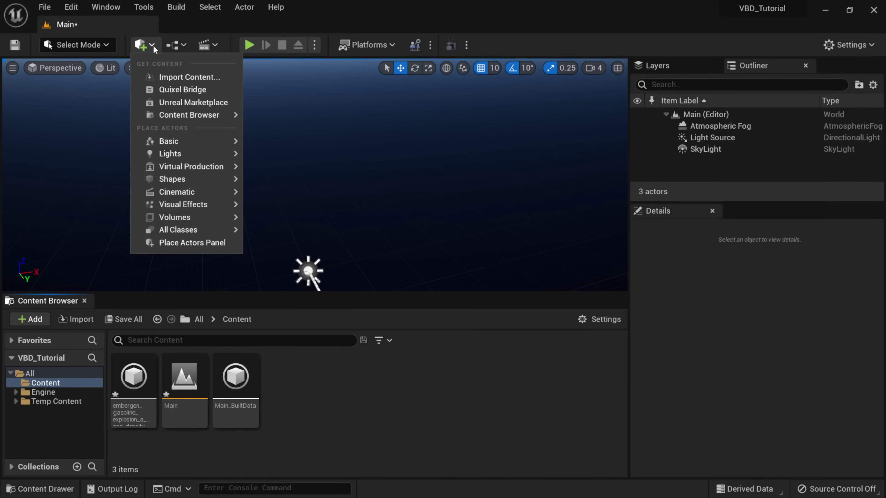
{"action": "mouse_move", "coordinate": [195, 232]}
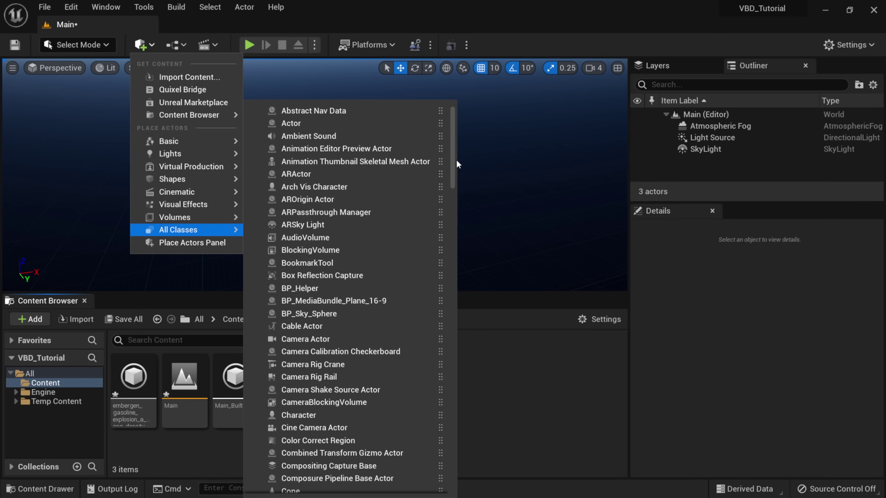
{"action": "left_click_drag", "start_coordinate": [451, 156], "coordinate": [450, 442]}
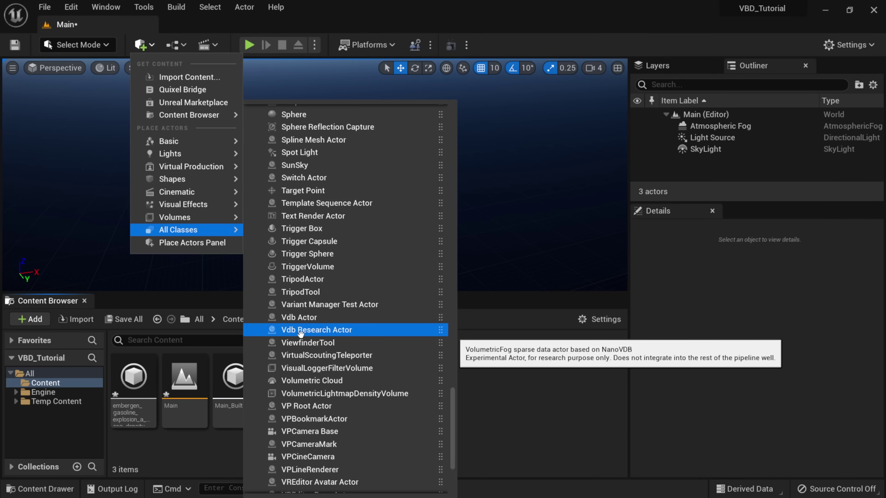
{"action": "left_click", "coordinate": [368, 330]}
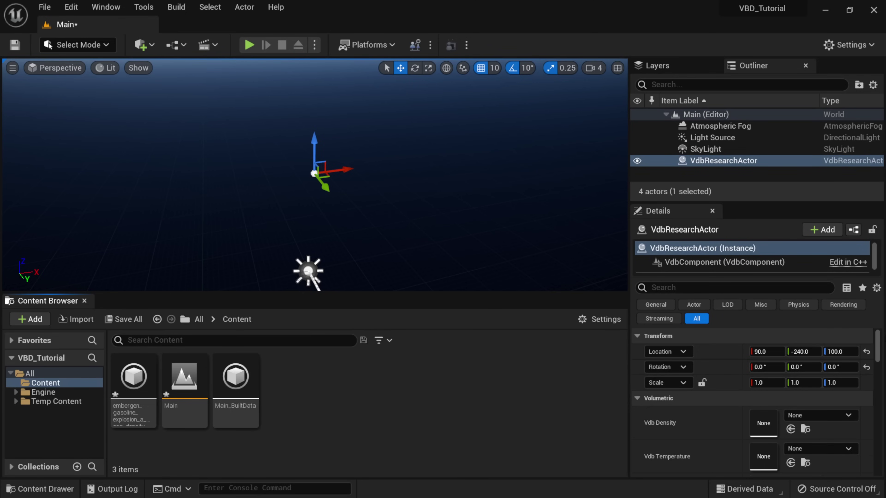
{"action": "left_click", "coordinate": [867, 352]}
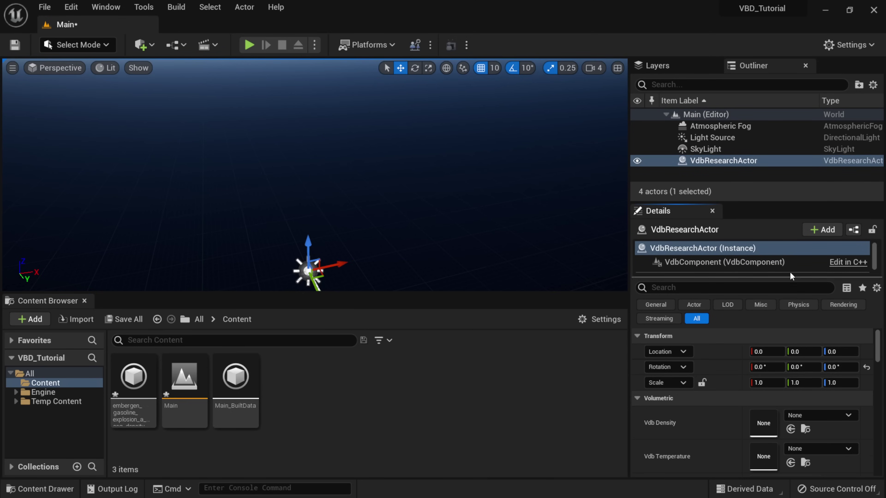
Assign the gasoline explosion's density sequence as the research actor's Vdb Density and its temperature sequence as Vdb Temperature
{"action": "left_click_drag", "start_coordinate": [760, 201], "coordinate": [759, 155]}
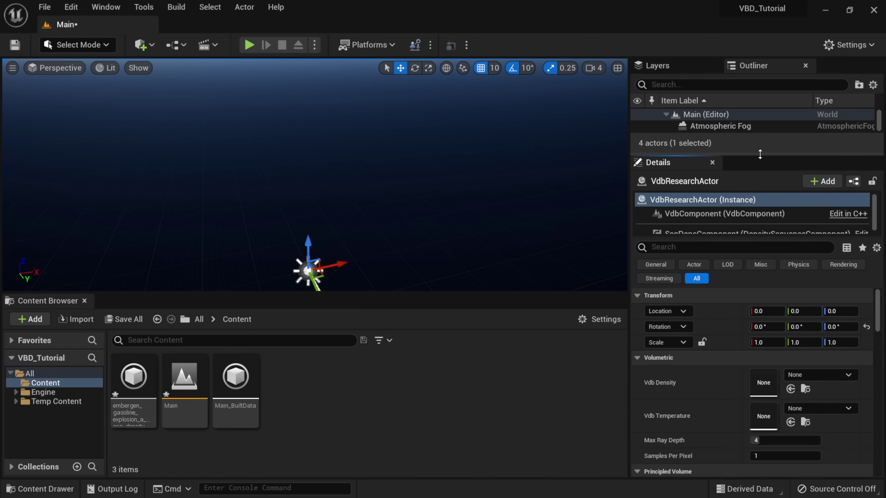
{"action": "scroll", "coordinate": [686, 401], "scroll_direction": "down", "scroll_amount": 2}
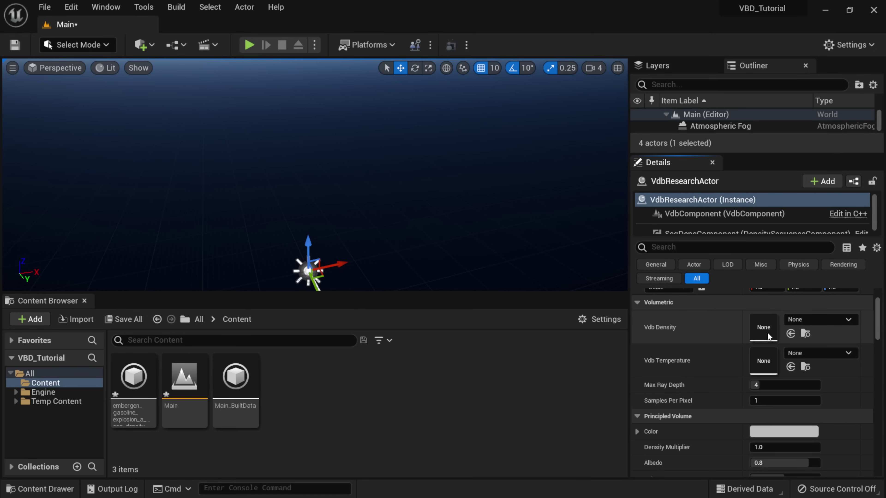
{"action": "left_click", "coordinate": [838, 325]}
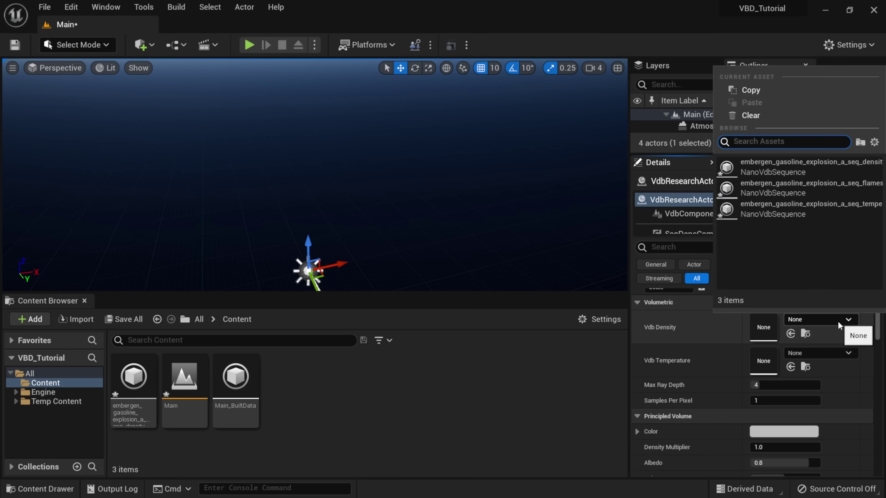
{"action": "left_click", "coordinate": [832, 168]}
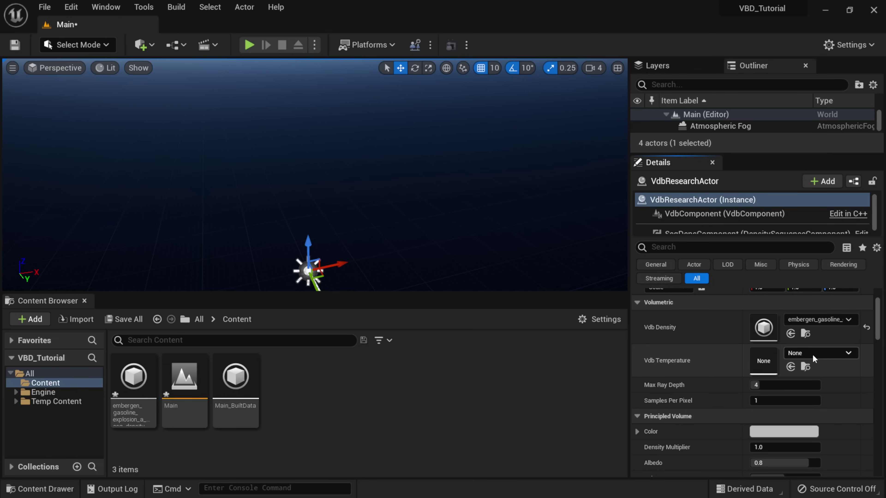
{"action": "left_click", "coordinate": [821, 353]}
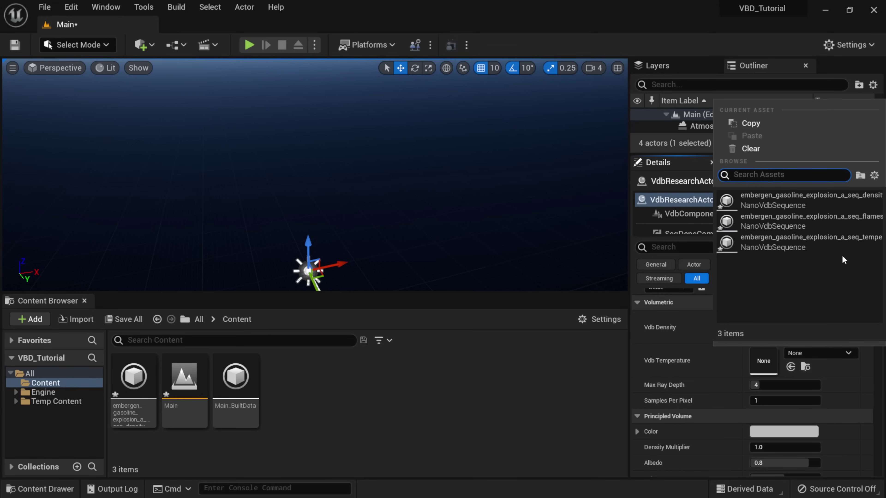
{"action": "left_click", "coordinate": [829, 236]}
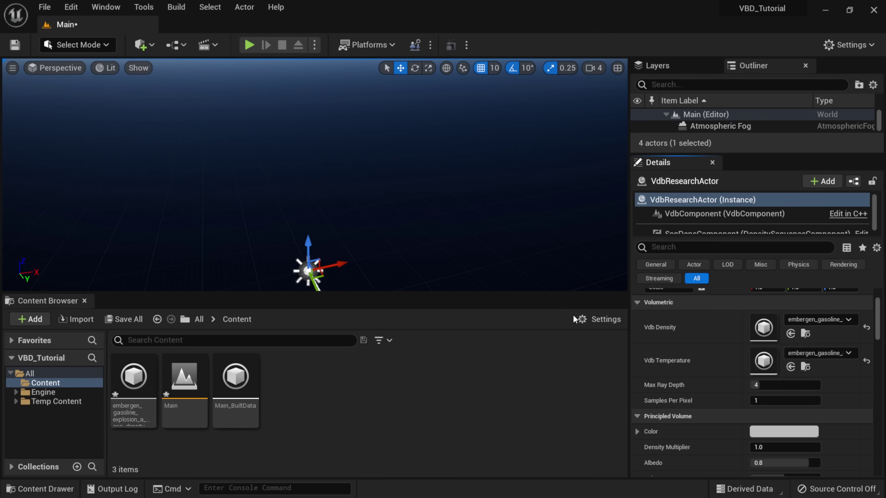
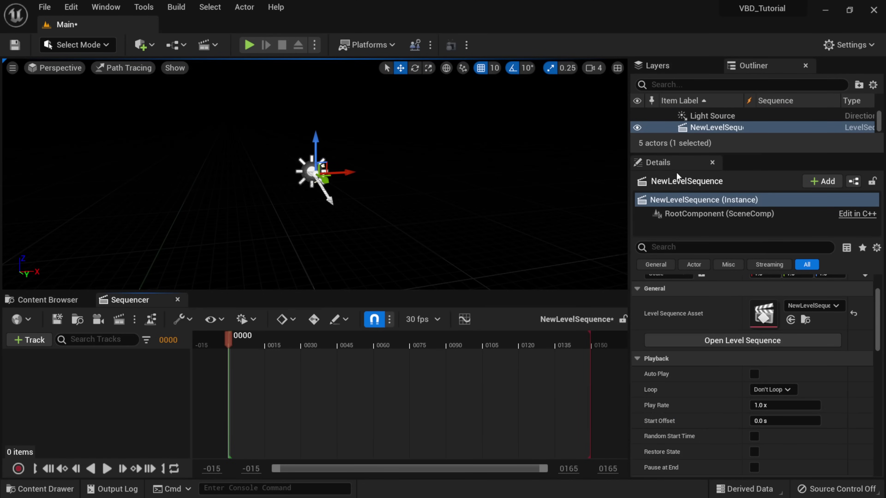
Add VdbResearchActor to NewLevelSequence, give it a DensitySequenceComponent track, and select that component
{"action": "left_click_drag", "start_coordinate": [738, 154], "coordinate": [739, 222]}
{"action": "left_click", "coordinate": [716, 173]}
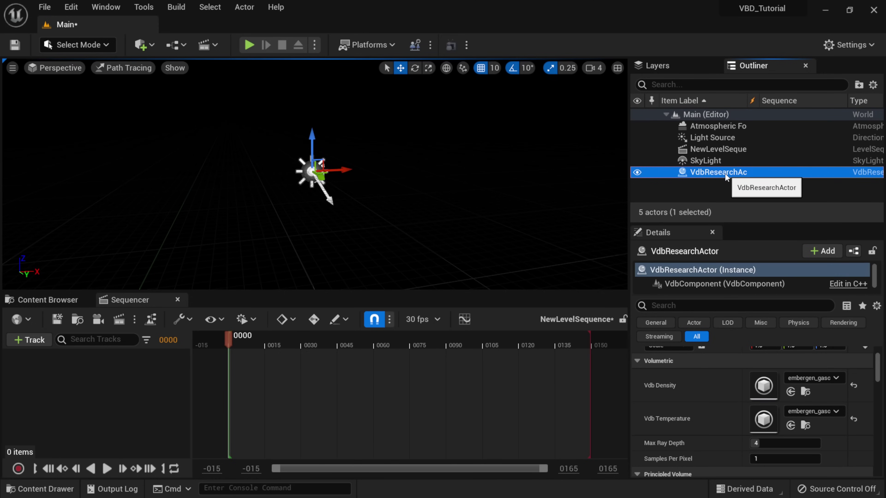
{"action": "left_click_drag", "start_coordinate": [725, 173], "coordinate": [39, 392]}
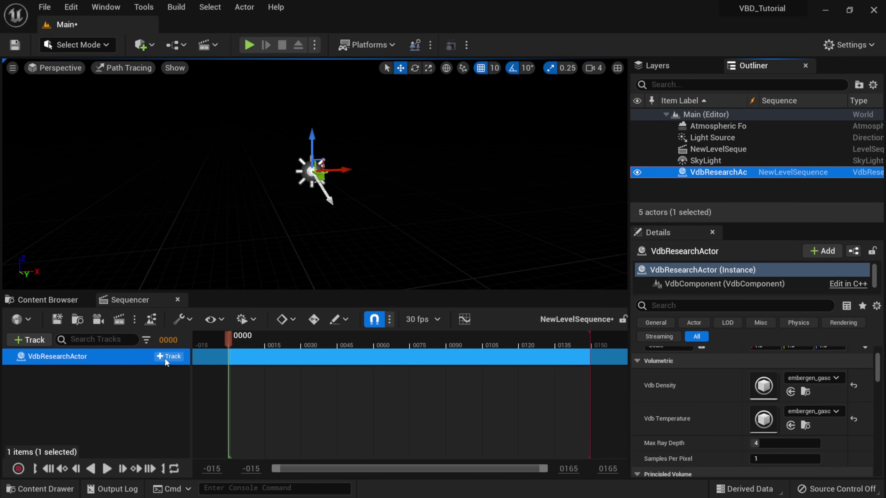
{"action": "left_click", "coordinate": [165, 358]}
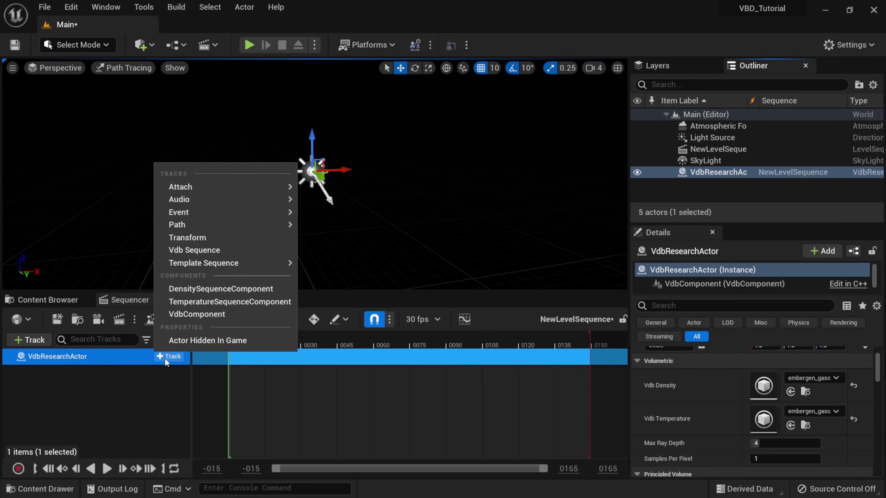
{"action": "left_click", "coordinate": [200, 295]}
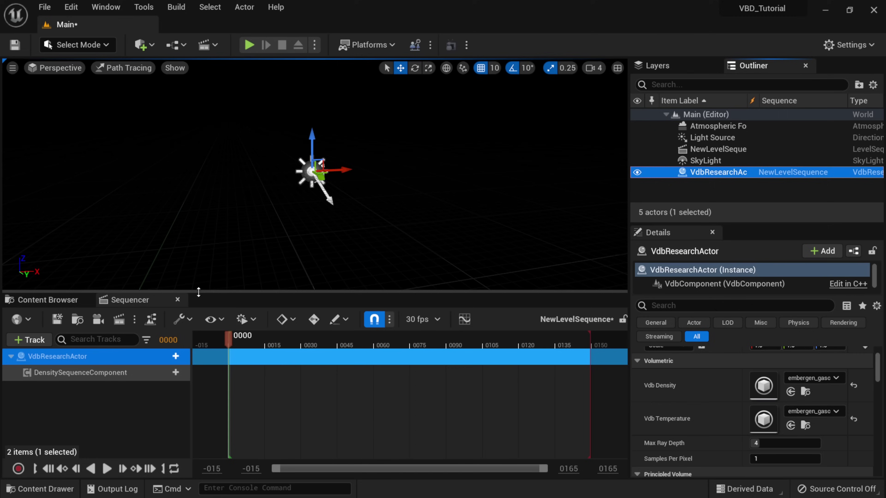
{"action": "left_click", "coordinate": [61, 374]}
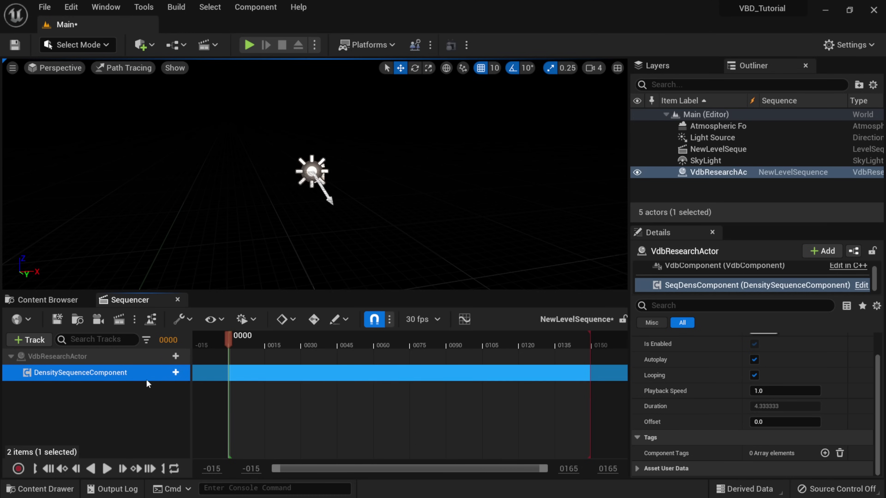
Add a Vdb Sequence track to DensitySequenceComponent, then scrub and play the explosion's density animation
{"action": "left_click", "coordinate": [172, 373]}
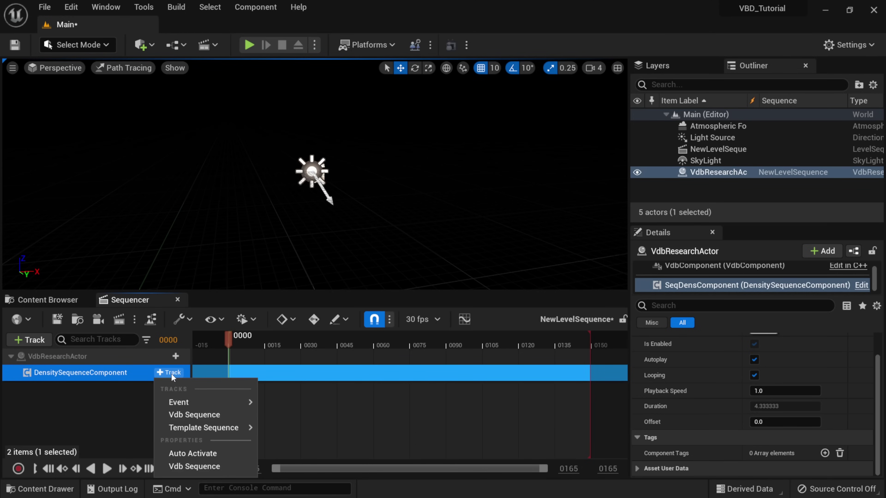
{"action": "left_click", "coordinate": [182, 414]}
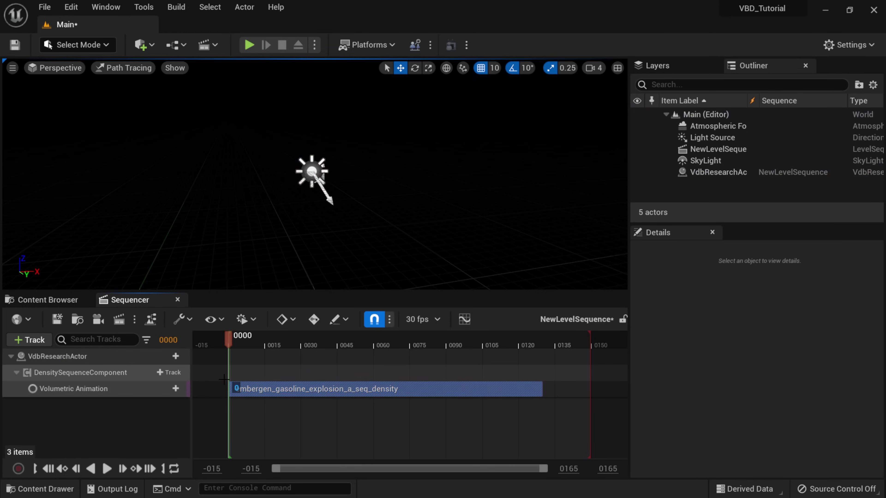
{"action": "left_click_drag", "start_coordinate": [348, 343], "coordinate": [477, 344]}
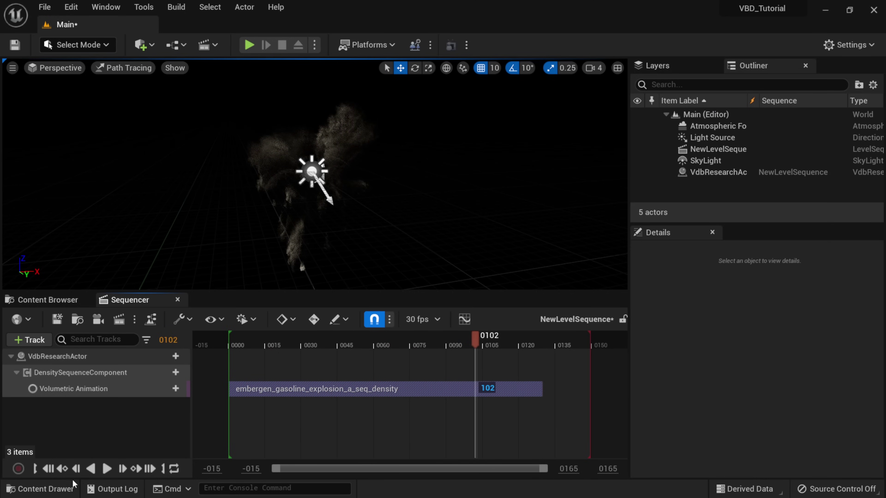
{"action": "left_click", "coordinate": [48, 470]}
{"action": "left_click", "coordinate": [107, 468]}
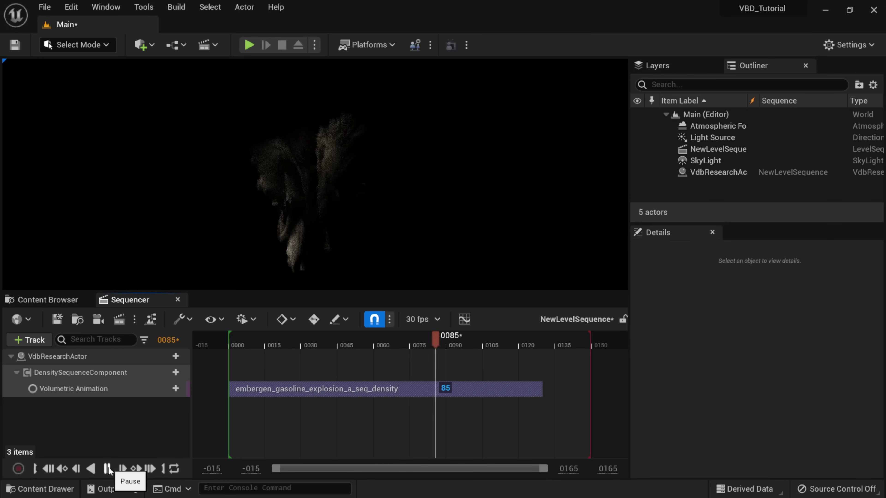
{"action": "left_click", "coordinate": [108, 469]}
Reset the Light Source's rotation to its default and replay the sequence from the first frame
{"action": "left_click", "coordinate": [711, 138]}
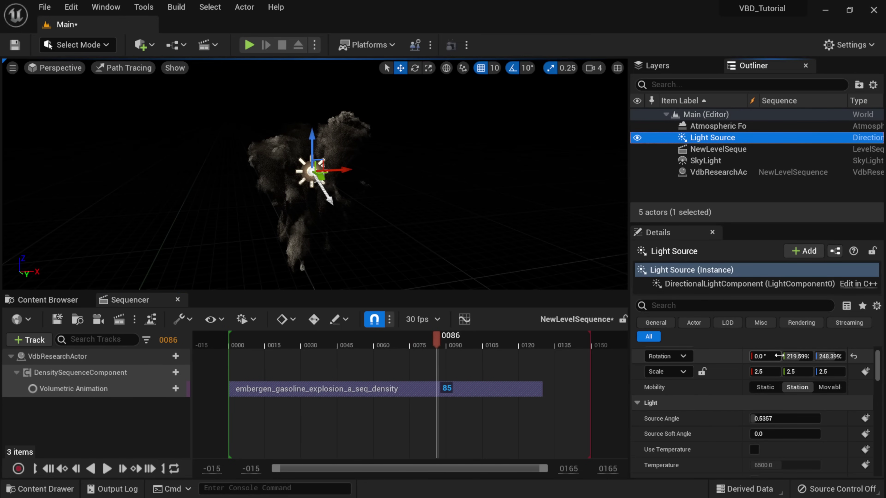
{"action": "left_click", "coordinate": [854, 356]}
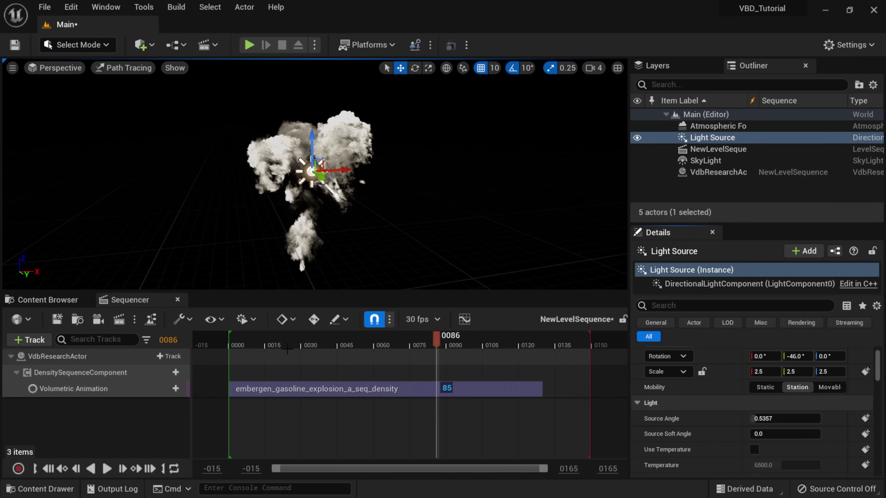
{"action": "left_click", "coordinate": [47, 468]}
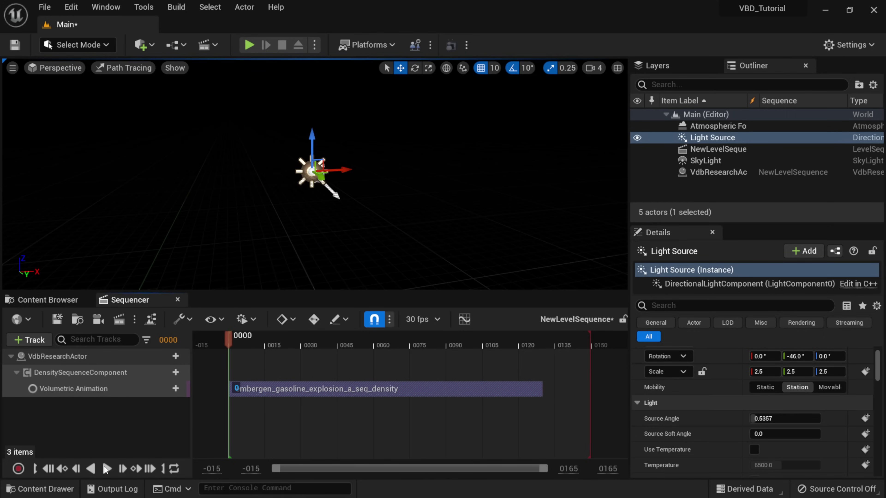
{"action": "left_click", "coordinate": [107, 468]}
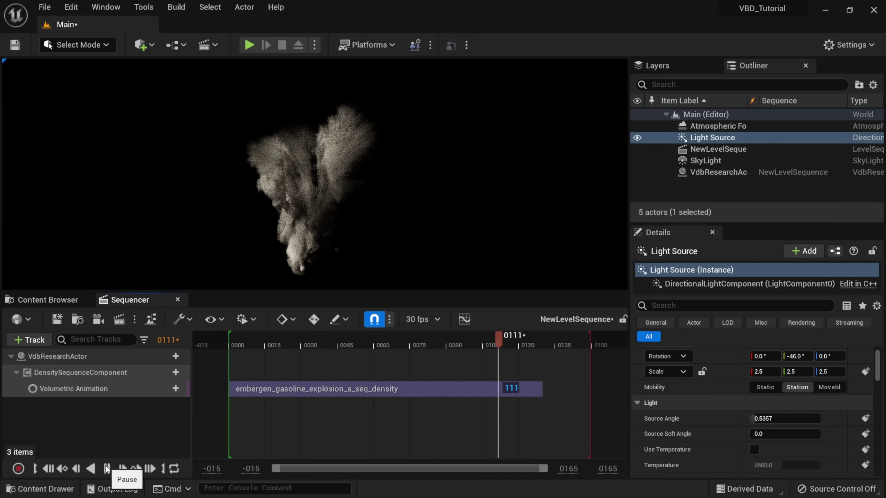
{"action": "left_click", "coordinate": [107, 468]}
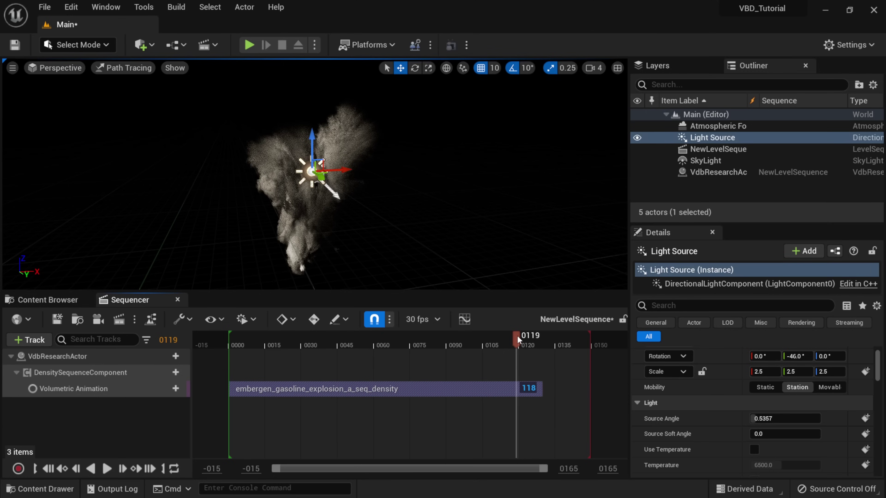
Set the sequence's playback end to frame 128 and preview the shortened range from the start
{"action": "left_click_drag", "start_coordinate": [517, 337], "coordinate": [540, 343]}
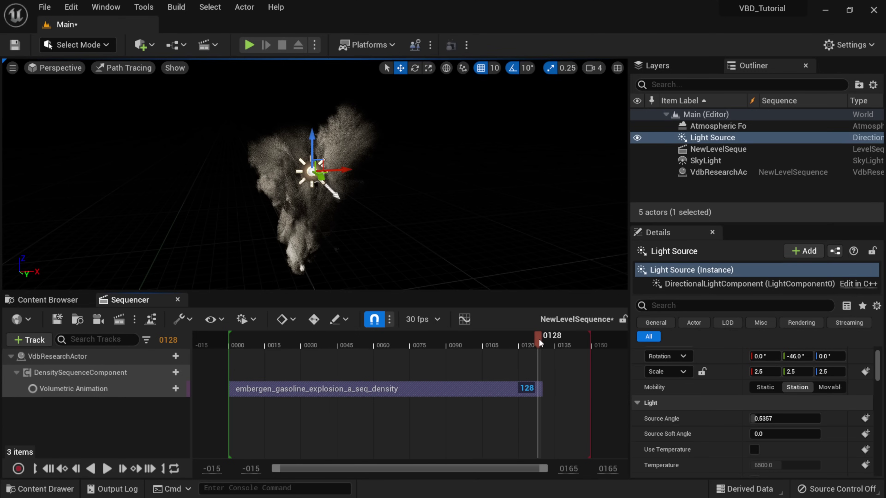
{"action": "left_click", "coordinate": [163, 468]}
{"action": "left_click", "coordinate": [242, 343]}
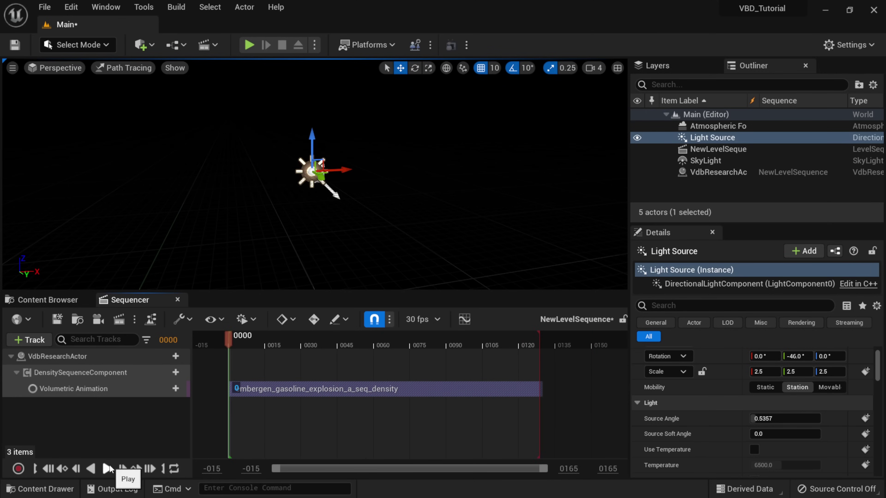
{"action": "left_click", "coordinate": [106, 468]}
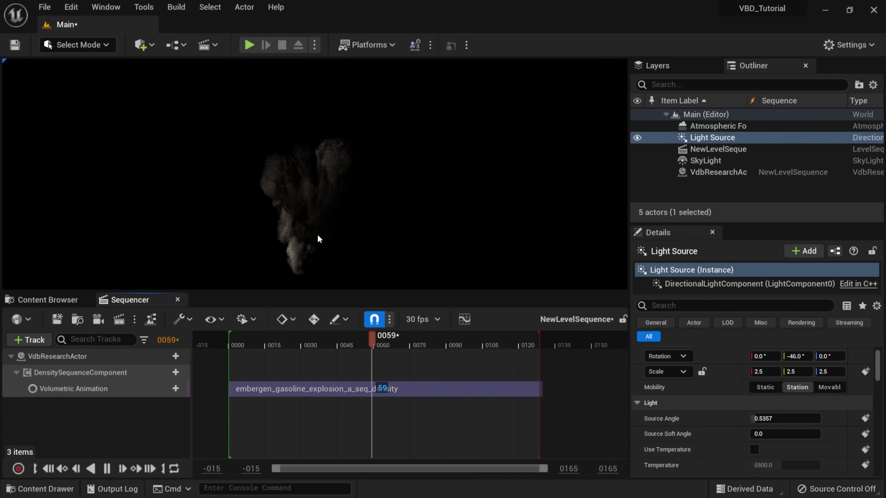
{"action": "left_click", "coordinate": [107, 468]}
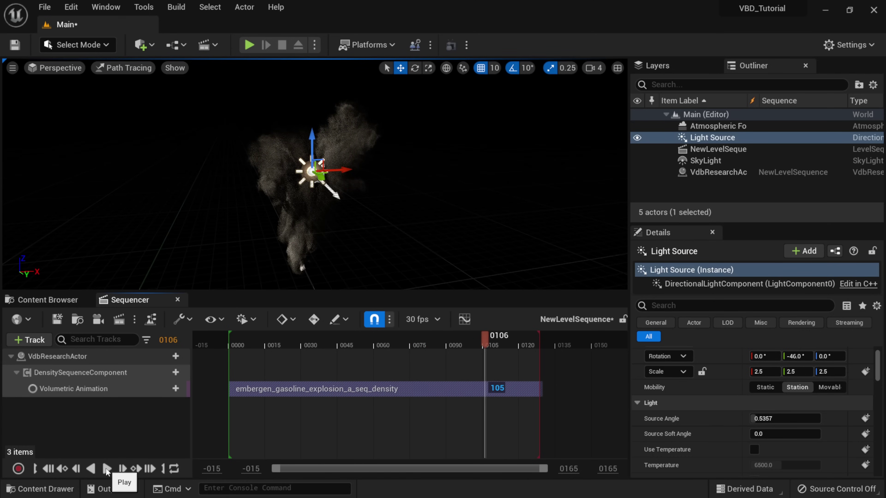
{"action": "left_click", "coordinate": [48, 471]}
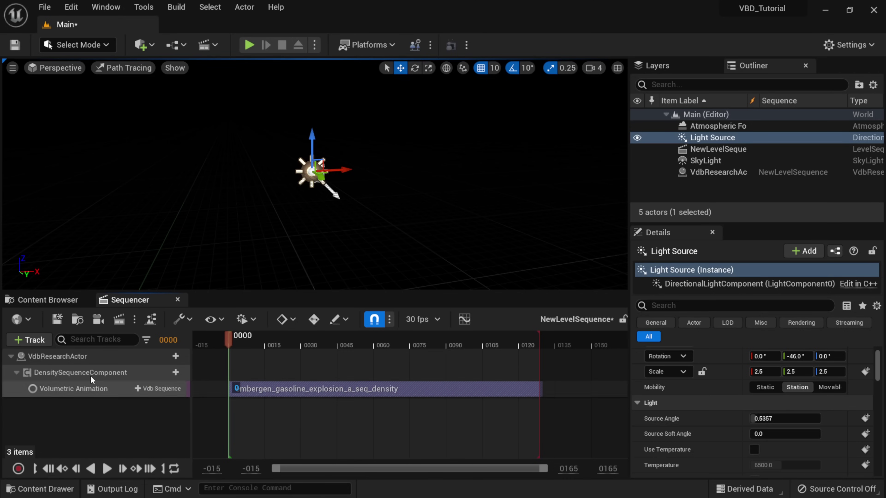
Add a TemperatureSequenceComponent track to VdbResearchActor and give it a Vdb Sequence track
{"action": "left_click", "coordinate": [88, 357]}
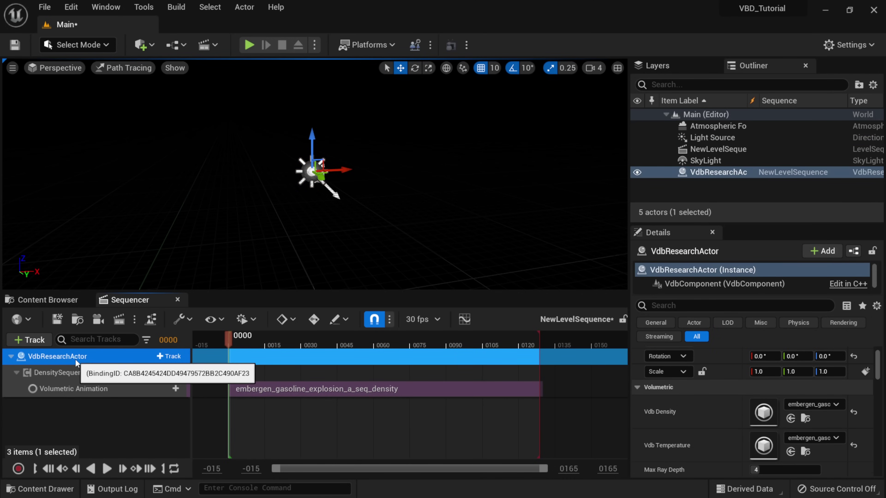
{"action": "left_click", "coordinate": [169, 356]}
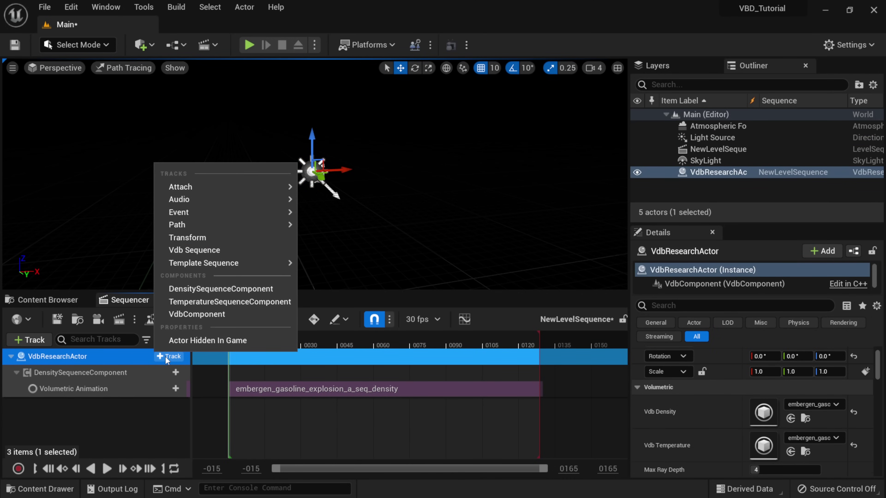
{"action": "left_click", "coordinate": [189, 303]}
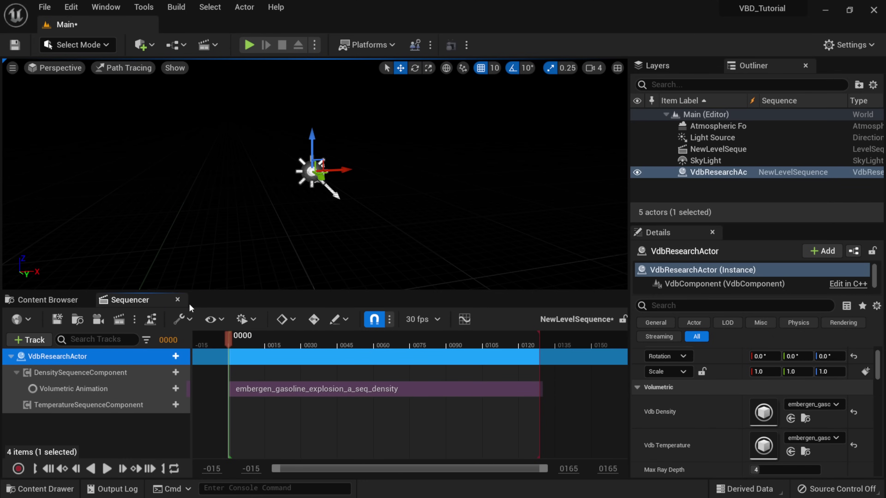
{"action": "left_click", "coordinate": [83, 407]}
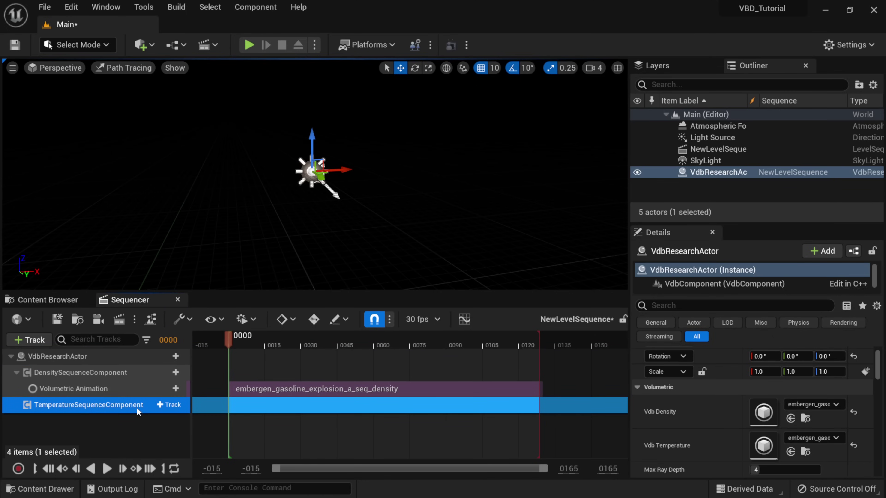
{"action": "left_click", "coordinate": [175, 406]}
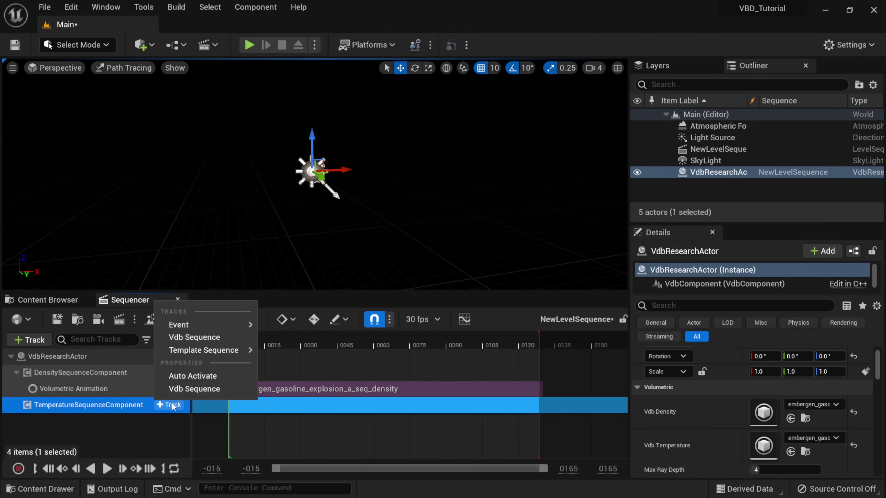
{"action": "left_click", "coordinate": [200, 337]}
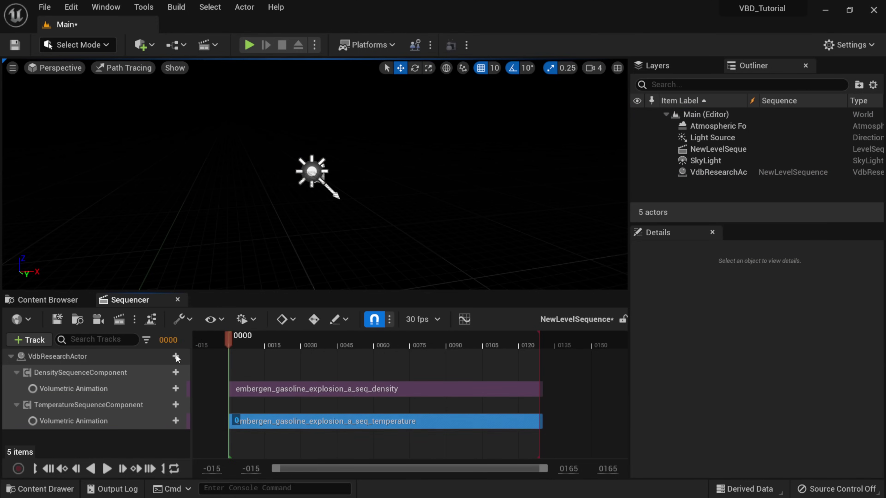
Play and scrub the sequence to examine the explosion with density and temperature combined
{"action": "left_click", "coordinate": [106, 469]}
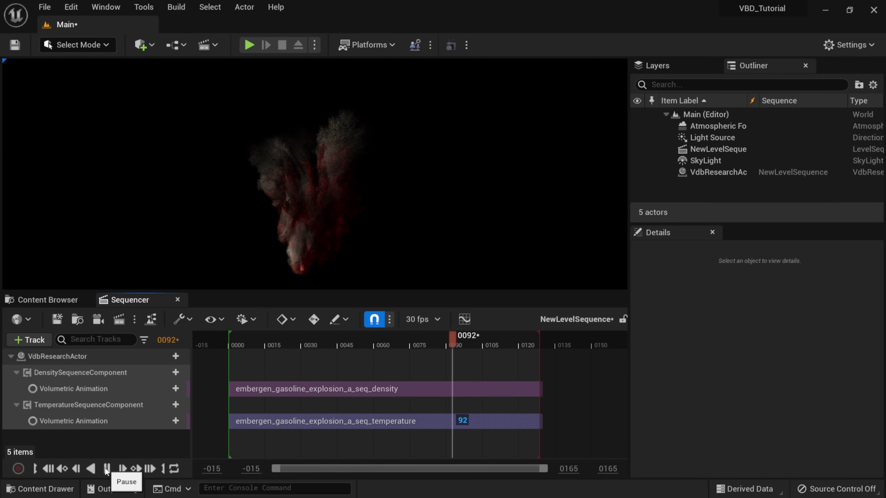
{"action": "left_click", "coordinate": [107, 468]}
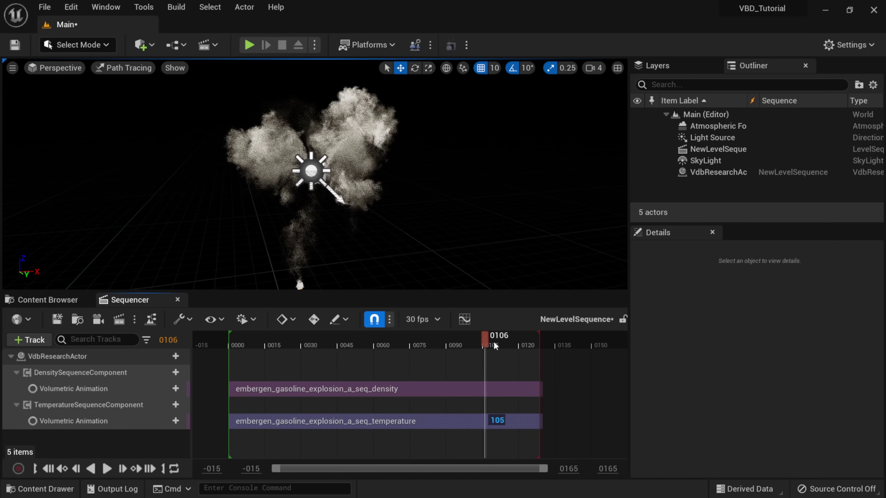
{"action": "left_click_drag", "start_coordinate": [493, 343], "coordinate": [394, 344]}
{"action": "left_click", "coordinate": [48, 468]}
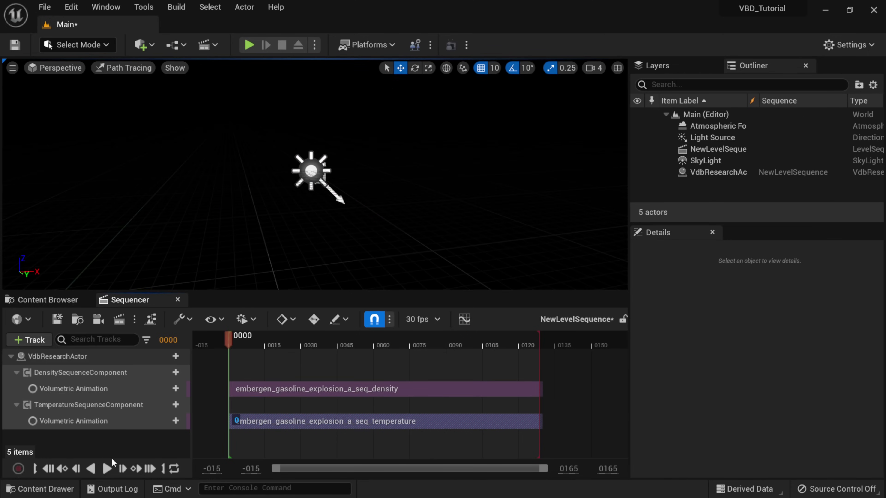
{"action": "left_click", "coordinate": [106, 468]}
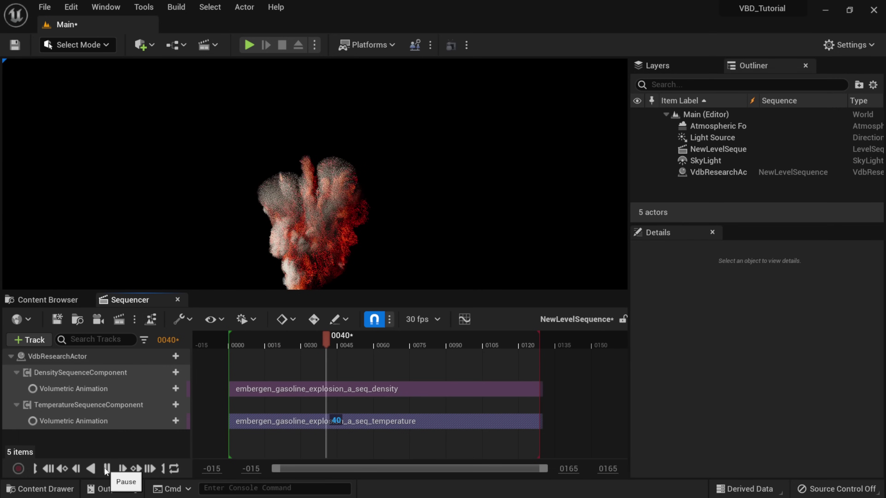
{"action": "left_click", "coordinate": [107, 469]}
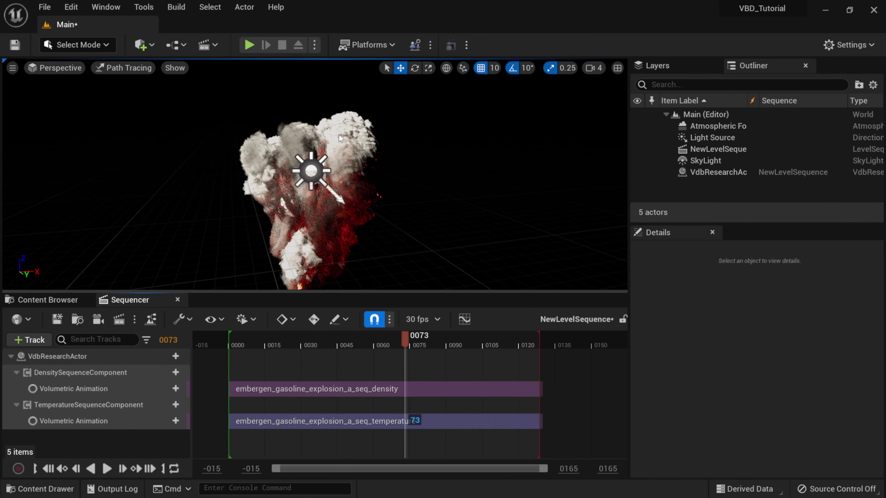
Darken the research actor's Principled Volume Color to a medium grey and preview the explosion in the sequence
{"action": "left_click", "coordinate": [700, 172]}
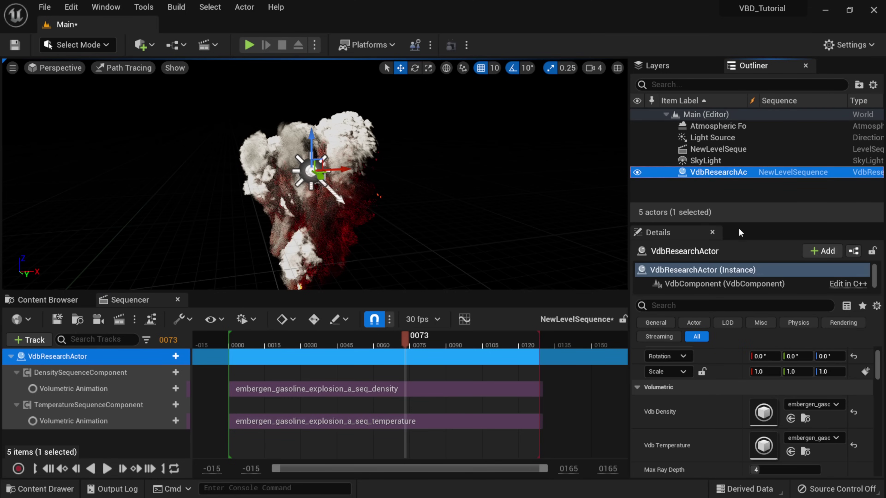
{"action": "left_click_drag", "start_coordinate": [739, 225], "coordinate": [738, 177]}
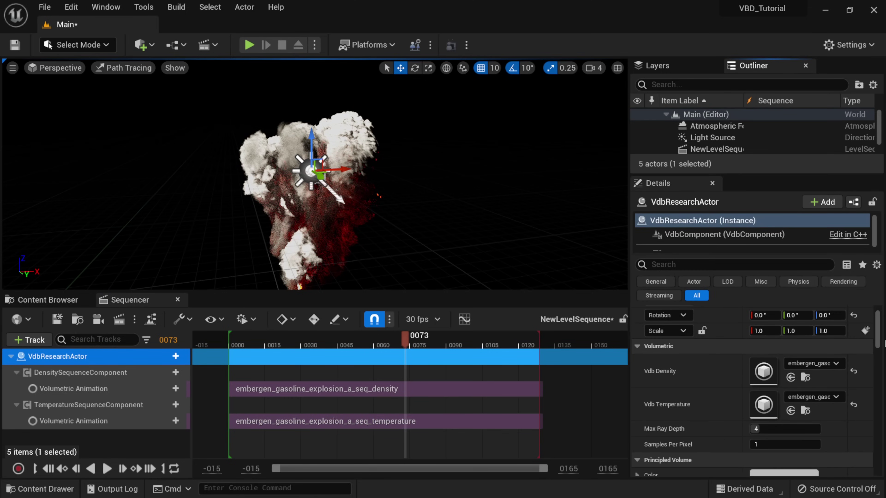
{"action": "left_click_drag", "start_coordinate": [878, 333], "coordinate": [879, 346]}
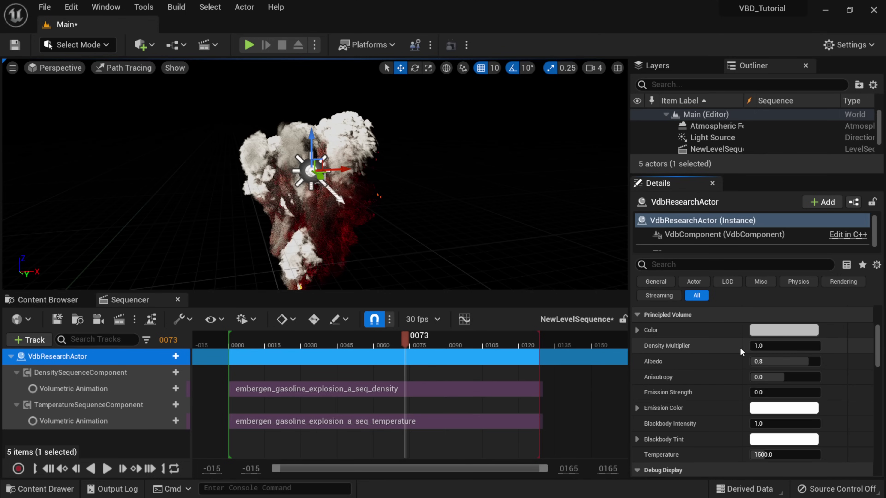
{"action": "left_click", "coordinate": [759, 330]}
{"action": "left_click_drag", "start_coordinate": [678, 292], "coordinate": [673, 331]}
{"action": "left_click", "coordinate": [674, 481]}
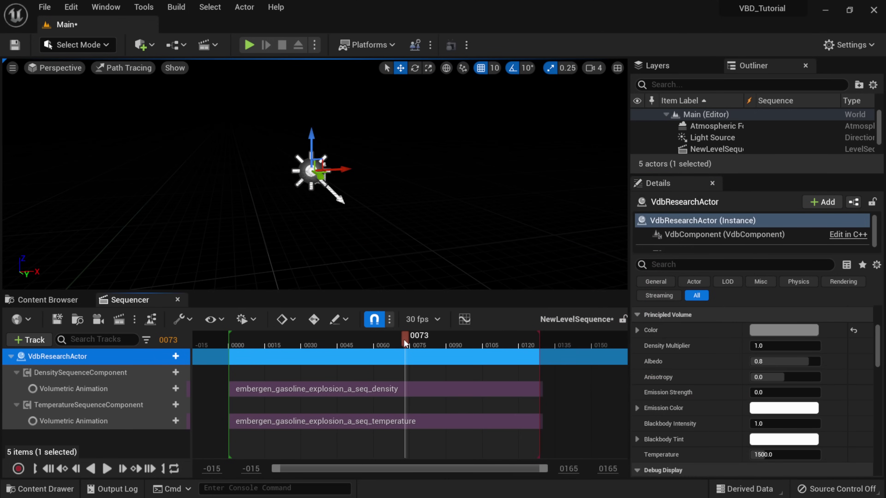
{"action": "left_click_drag", "start_coordinate": [317, 344], "coordinate": [356, 343]}
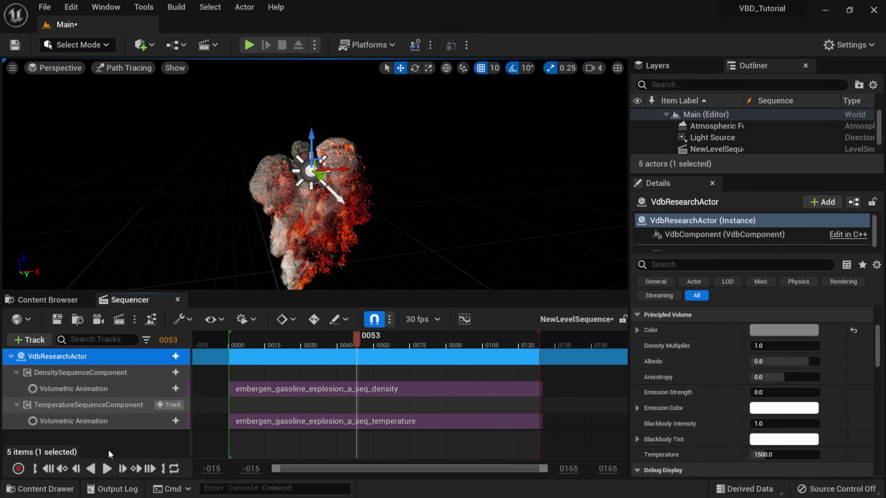
{"action": "left_click", "coordinate": [111, 466]}
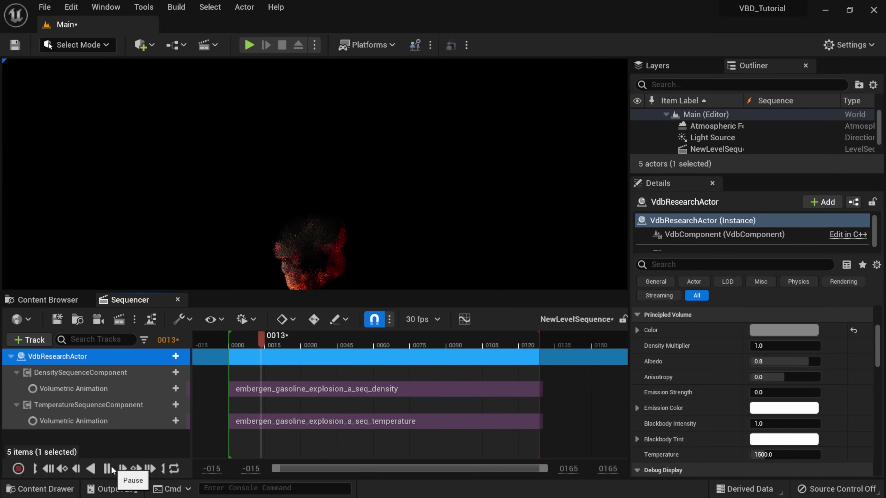
{"action": "left_click", "coordinate": [108, 468]}
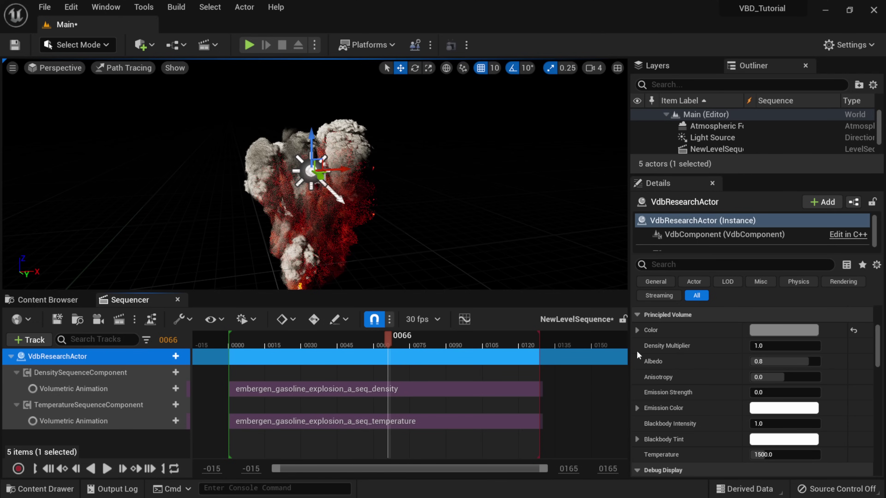
Set the research actor's Emission Color to orange (R 0.845833, G 0.479092, B 0.075482) and replay the sequence from the start
{"action": "left_click", "coordinate": [780, 409]}
{"action": "left_click_drag", "start_coordinate": [623, 307], "coordinate": [639, 317]}
{"action": "left_click", "coordinate": [699, 251]}
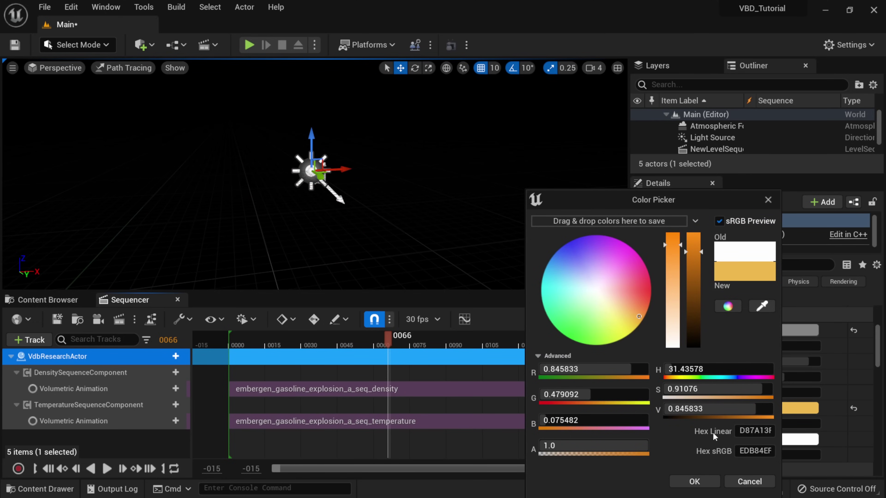
{"action": "left_click", "coordinate": [706, 480]}
{"action": "left_click", "coordinate": [55, 469]}
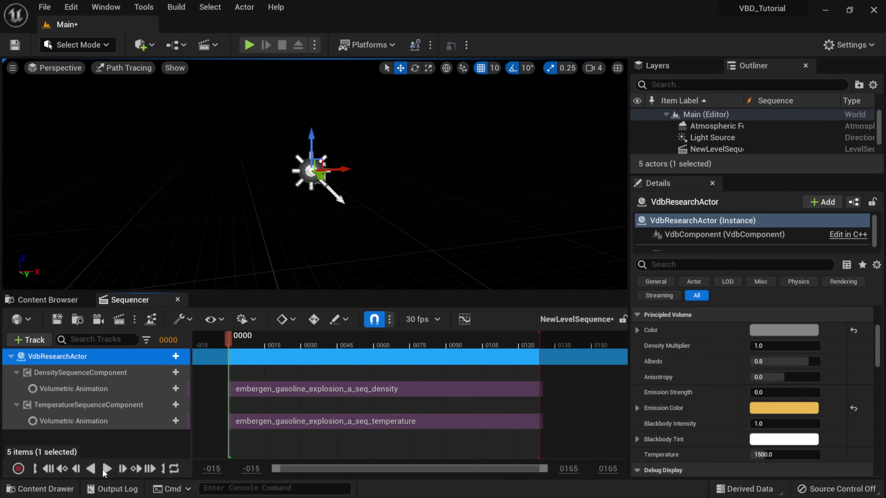
{"action": "left_click", "coordinate": [107, 469]}
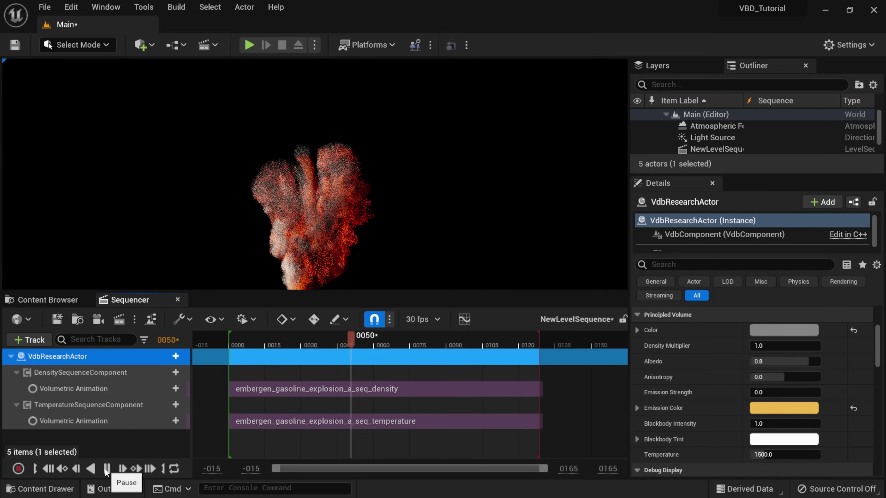
Pause the sequence playback and set the research actor's Principled Volume Temperature to 6500
{"action": "left_click", "coordinate": [107, 469]}
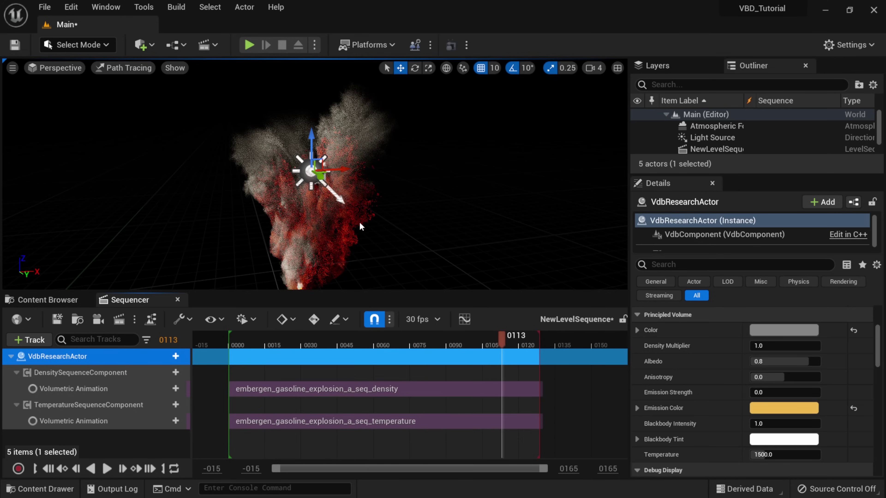
{"action": "mouse_move", "coordinate": [370, 217]}
{"action": "right_mouse_down"}
{"action": "mouse_move", "coordinate": [374, 226]}
{"action": "mouse_move", "coordinate": [371, 216]}
{"action": "right_mouse_up"}
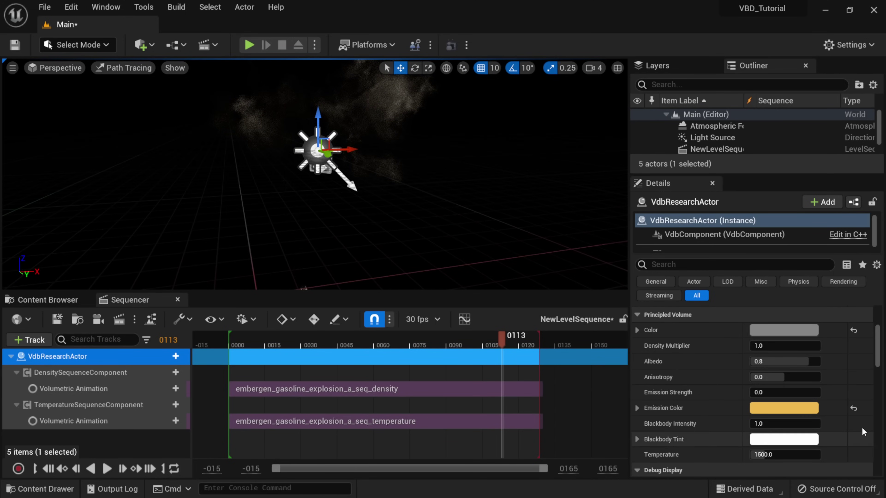
{"action": "scroll", "coordinate": [878, 350], "scroll_direction": "down", "scroll_amount": 3}
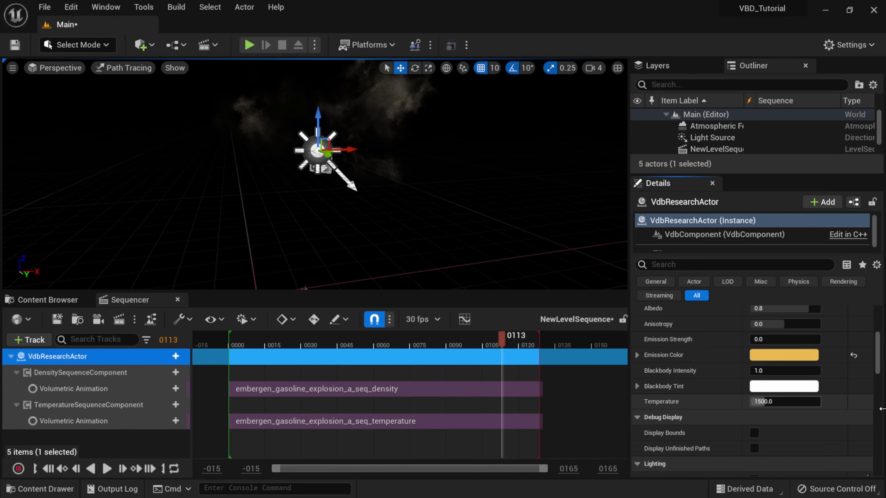
{"action": "left_click_drag", "start_coordinate": [792, 403], "coordinate": [791, 402]}
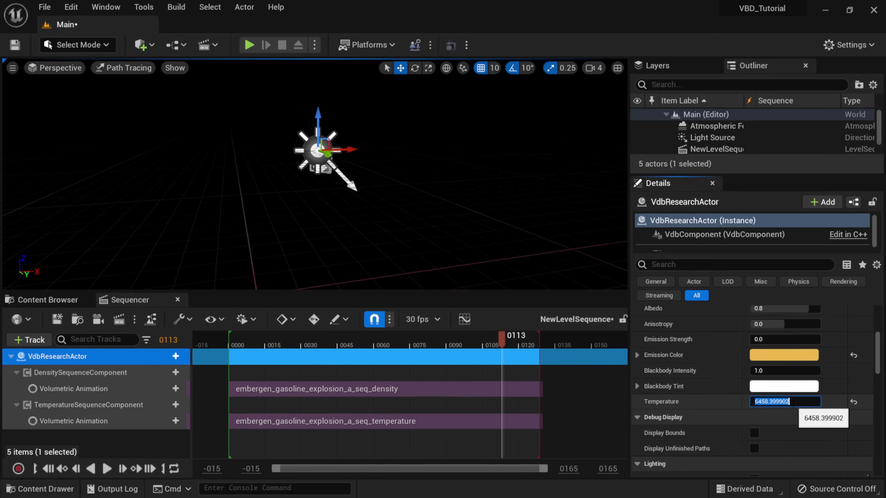
{"action": "left_click", "coordinate": [836, 384]}
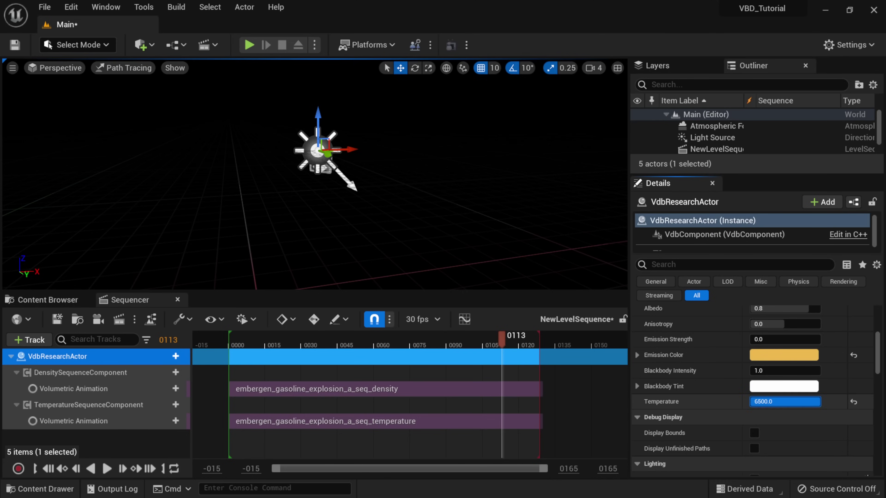
Replay the sequence from frame 0 to examine the explosion's fire shading, pausing at about frame 101
{"action": "left_click", "coordinate": [49, 469]}
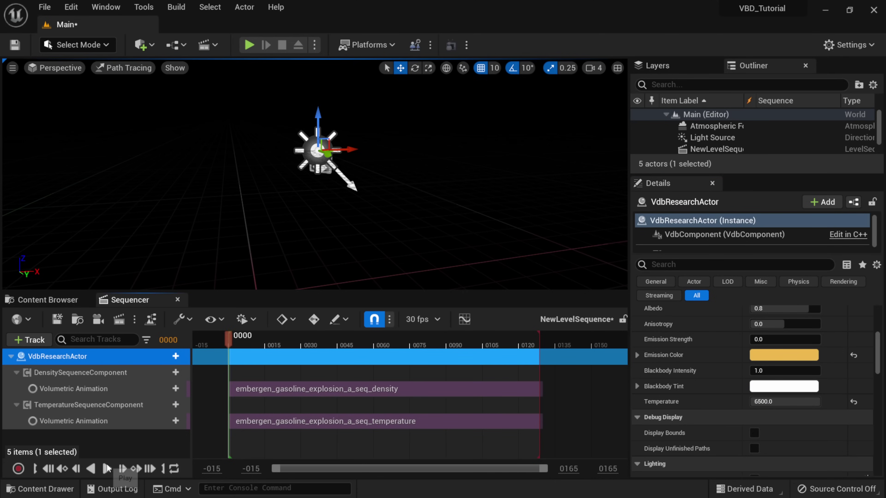
{"action": "left_click", "coordinate": [107, 468]}
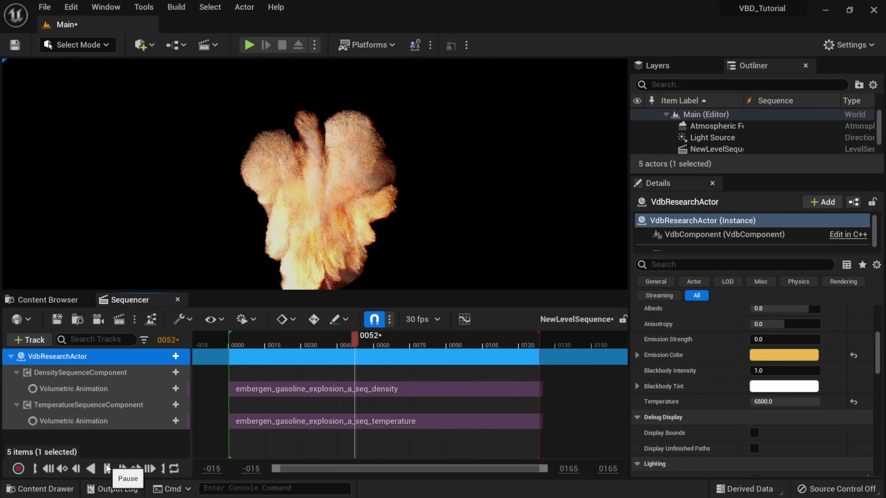
{"action": "left_click", "coordinate": [107, 468]}
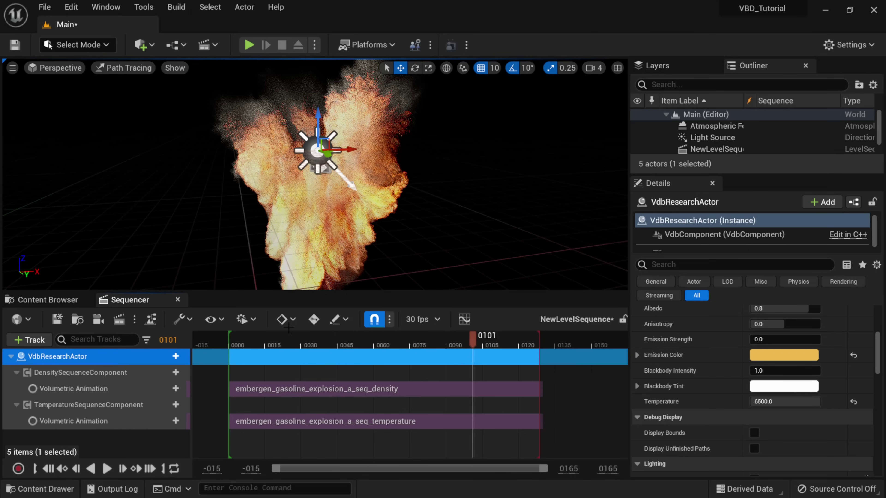